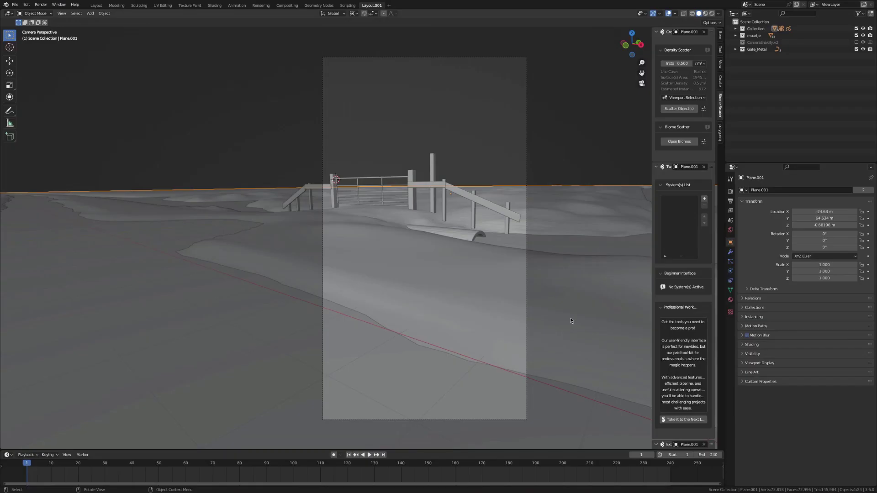
# Step: Set Plane.001 as the Biome-Reader emitter and add a Forest biome from the library
pyautogui.press('z')
pyautogui.click(575, 194)
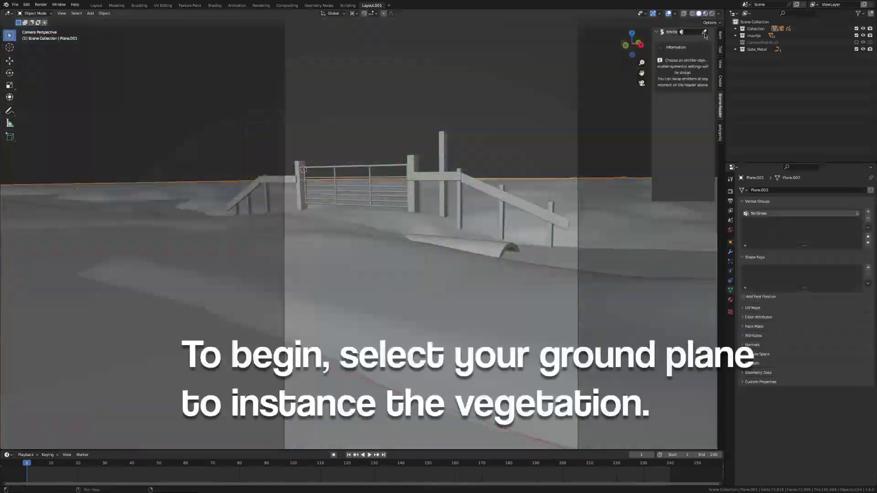
pyautogui.click(378, 267)
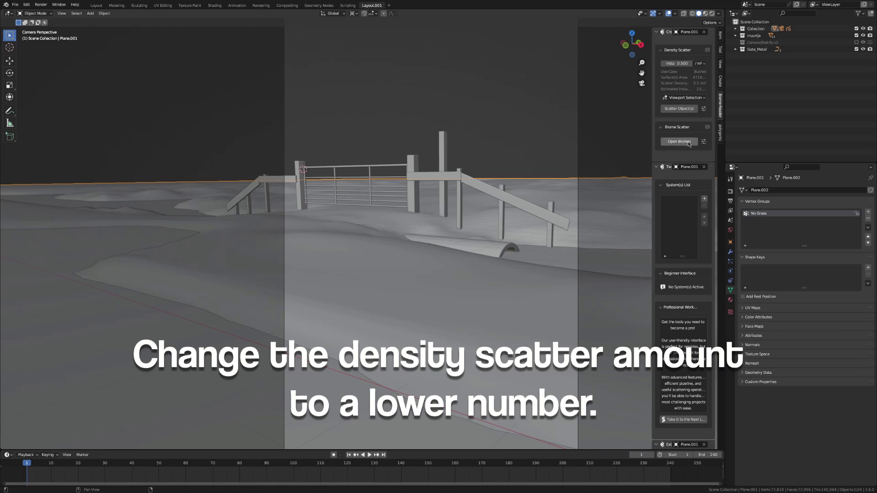
pyautogui.click(687, 145)
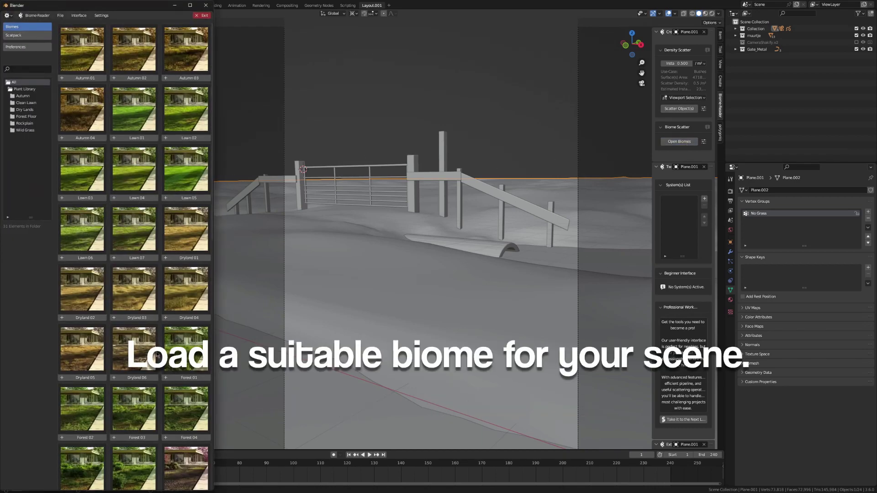
pyautogui.scroll(-5, 157, 355)
pyautogui.click(132, 343)
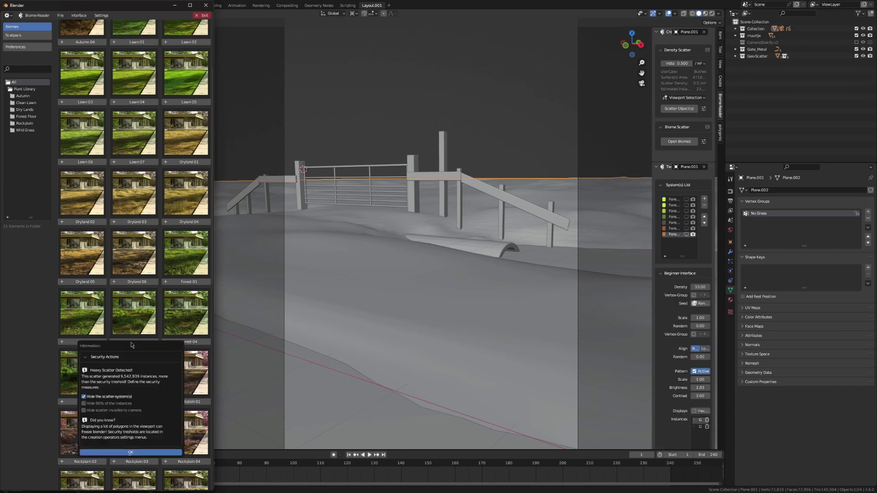
# Step: Adjust the forest systems' density, show them in the viewport, and save
pyautogui.click(700, 288)
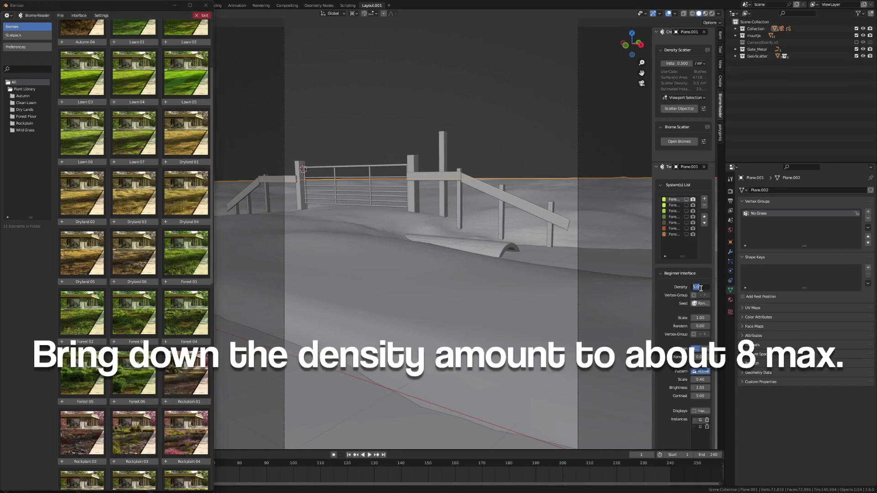
pyautogui.click(675, 211)
pyautogui.click(676, 223)
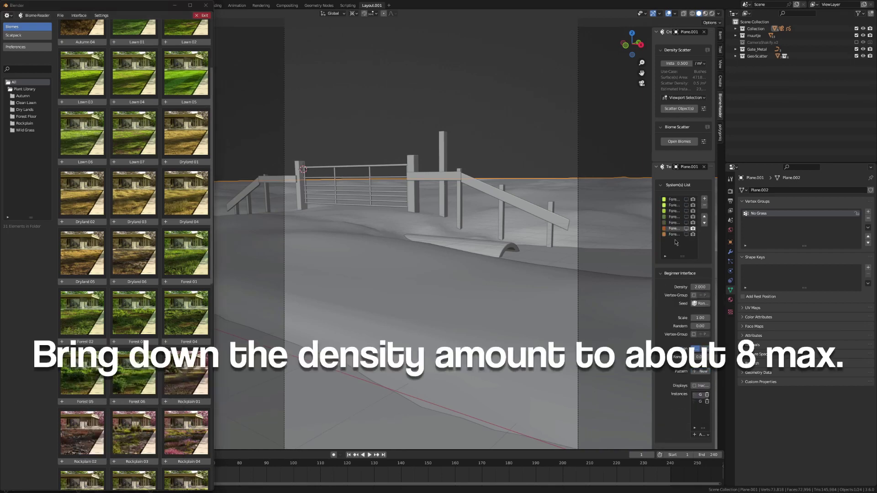
pyautogui.click(687, 199)
pyautogui.click(686, 217)
pyautogui.hotkey('ctrl', 's')
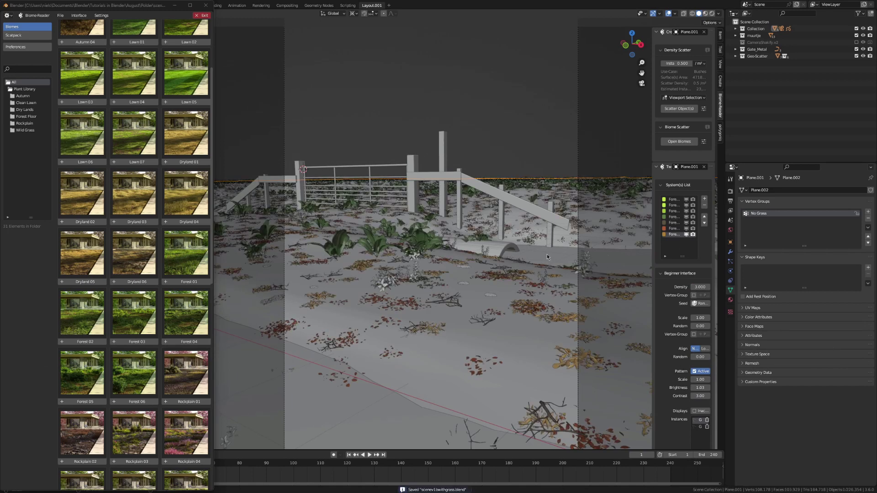
# Step: Add the Lawn 04 biome at density 2 and show its grass systems in the viewport
pyautogui.scroll(5, 133, 183)
pyautogui.click(133, 198)
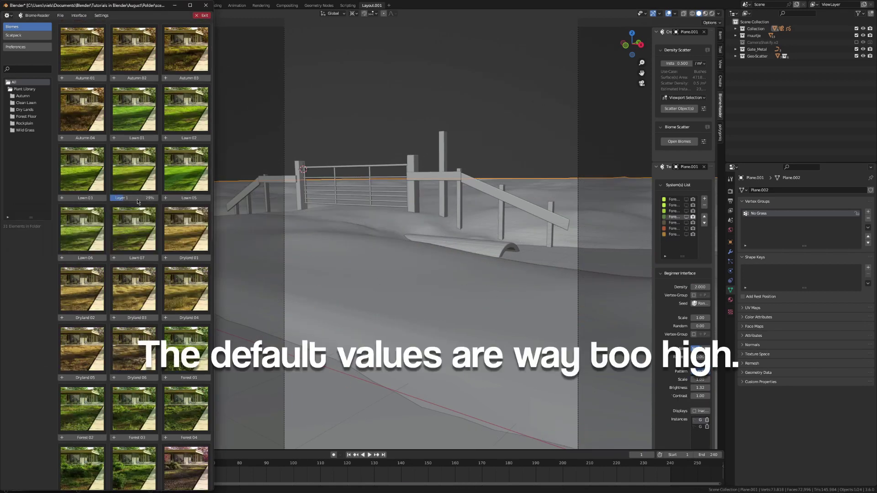
pyautogui.click(157, 321)
pyautogui.click(700, 287)
pyautogui.write('2')
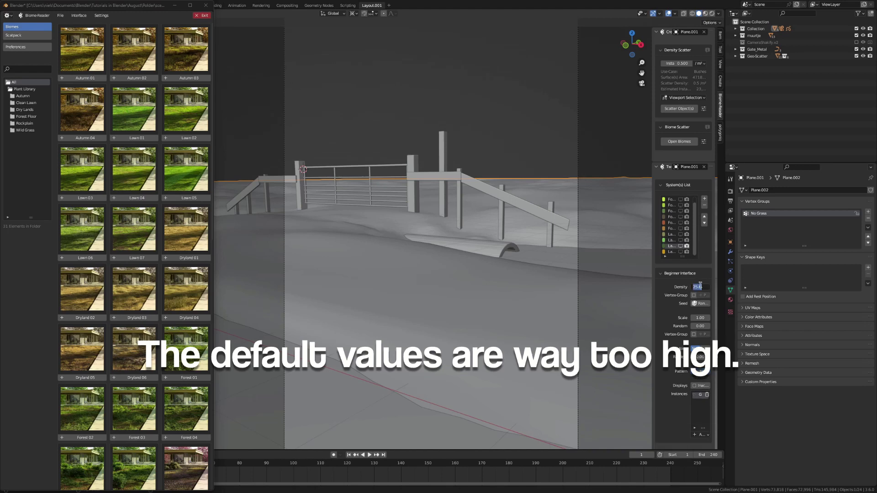
pyautogui.press('Return')
pyautogui.click(681, 234)
pyautogui.click(681, 240)
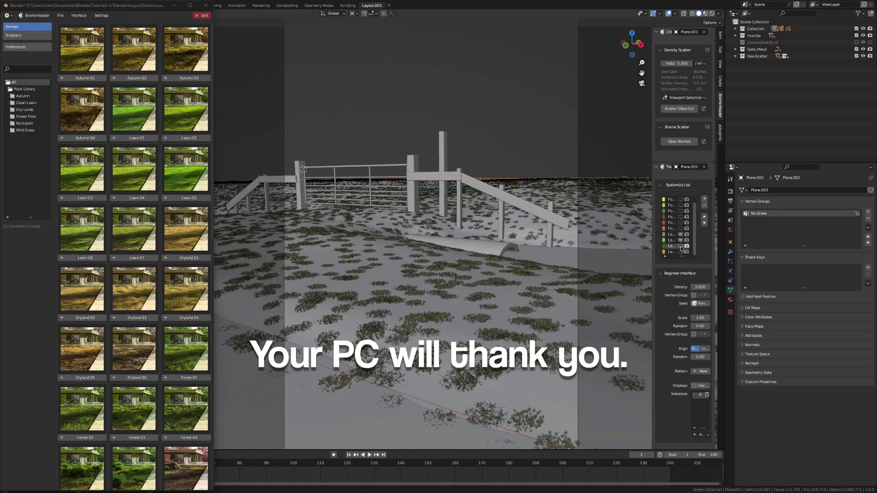
pyautogui.click(684, 252)
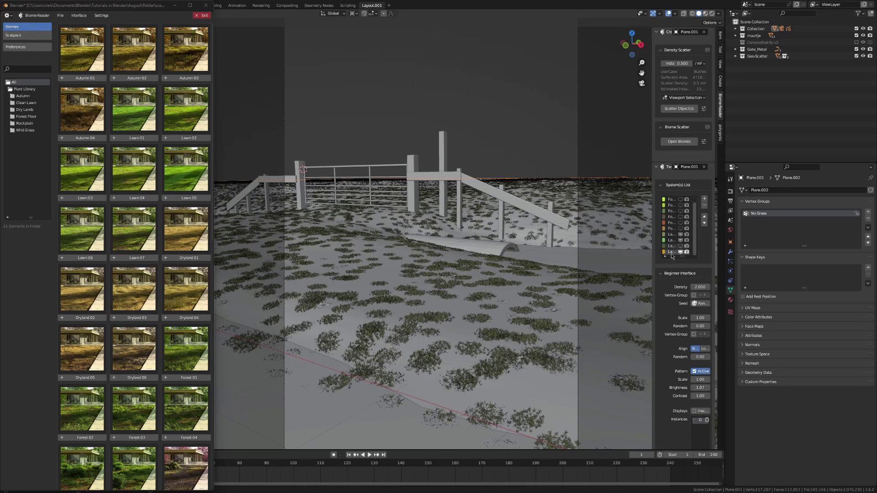
pyautogui.click(671, 254)
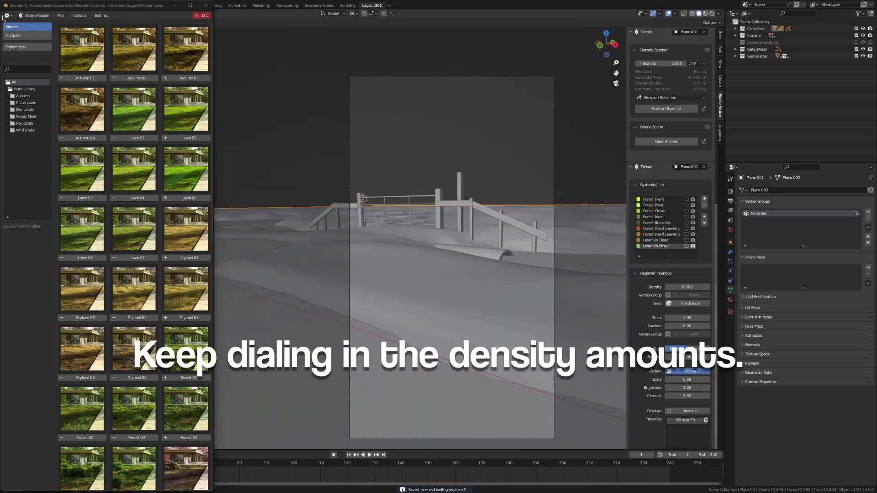
pyautogui.click(466, 273)
# Step: Test-render the camera view, then lower the Forest Dead Leaves 2 density
pyautogui.press('F12')
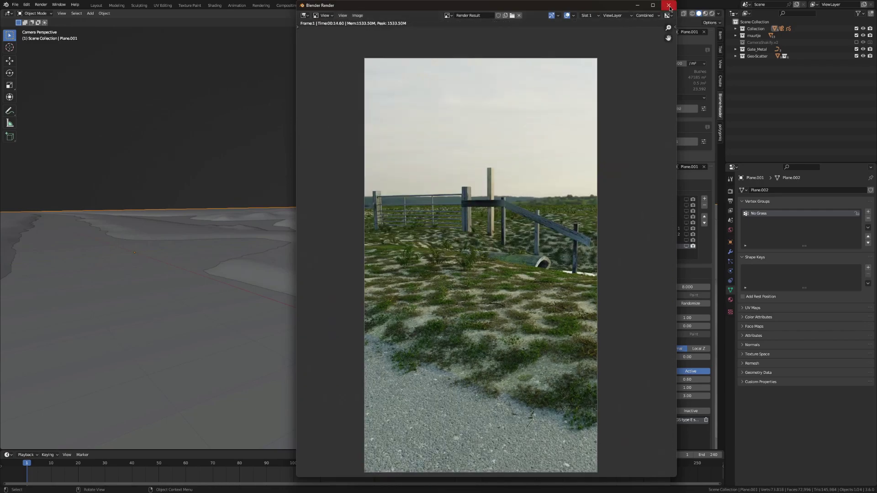
pyautogui.click(670, 5)
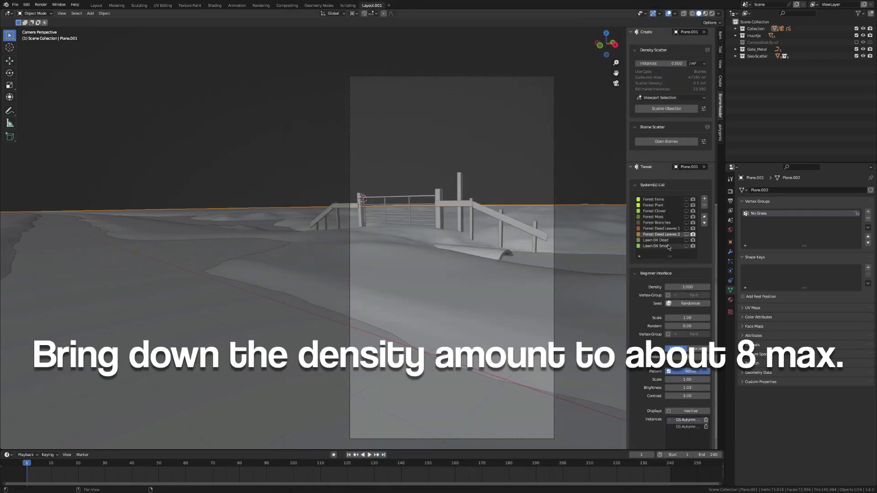
pyautogui.click(685, 286)
pyautogui.click(658, 217)
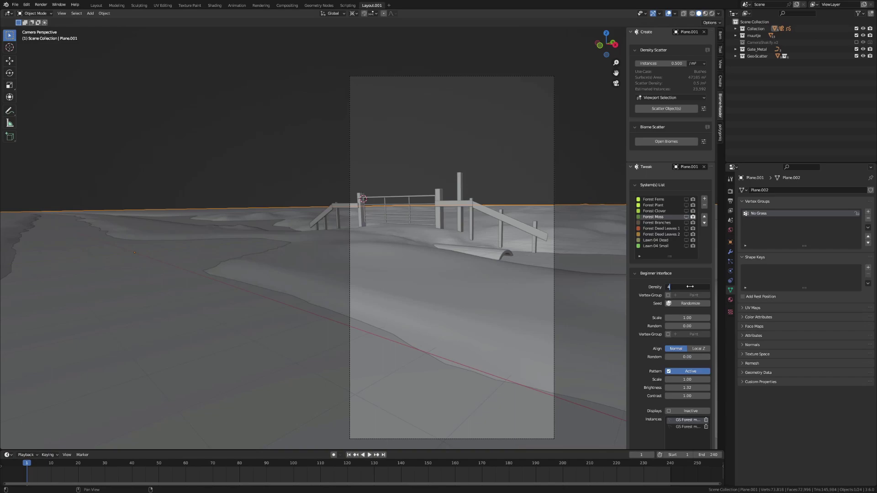
# Step: Lower the Forest Clover density, save, and load rural_asphalt_road_4k.hdr as the world HDRI
pyautogui.click(653, 199)
pyautogui.hotkey('ctrl', 's')
pyautogui.click(665, 212)
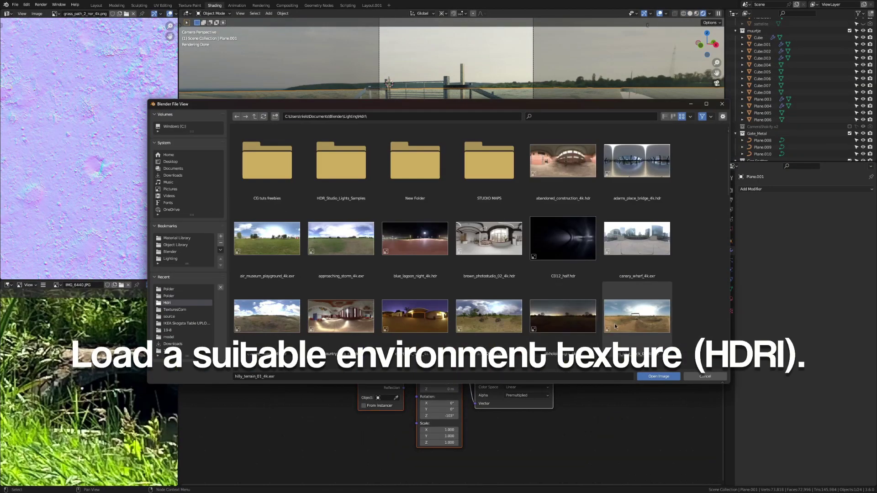
pyautogui.click(503, 319)
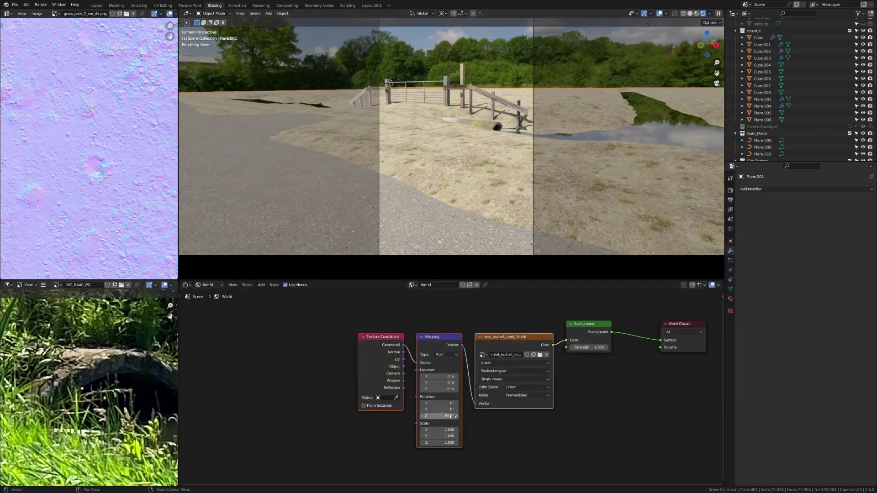
# Step: Rotate the HDRI background to 223°, save, and test-render
pyautogui.moveTo(451, 416); pyautogui.dragTo(503, 417)
pyautogui.hotkey('ctrl', 's')
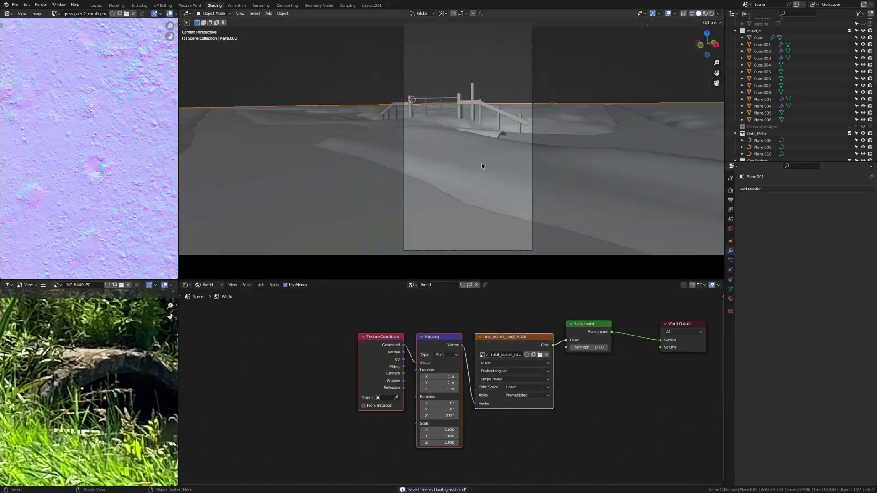
pyautogui.press('F12')
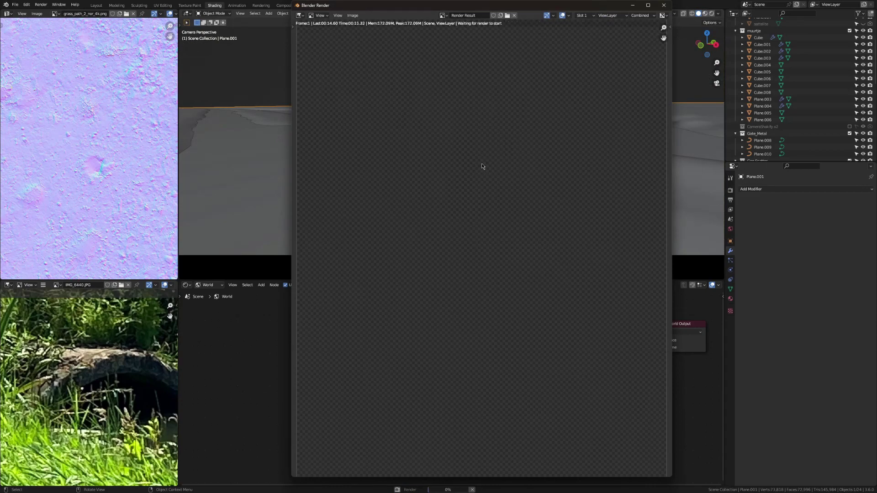
pyautogui.press('Home')
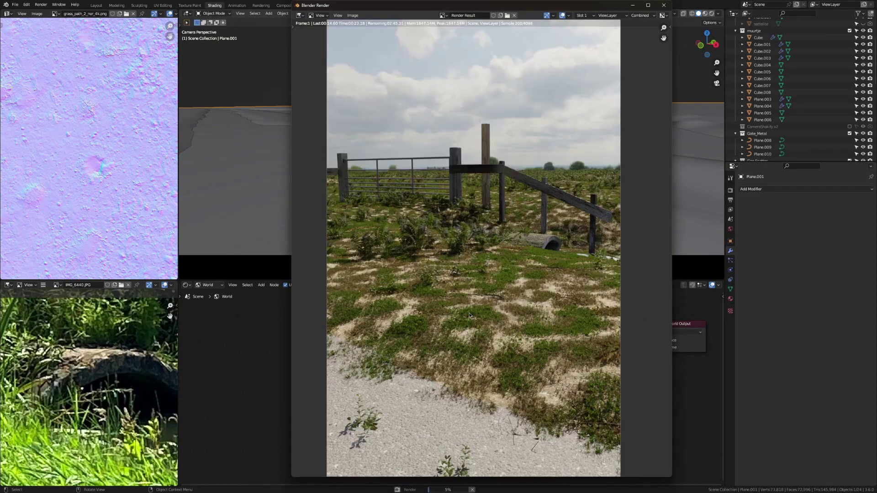
pyautogui.press('Escape')
# Step: Set overall scatter density to 1.0 and Lawn 04 Small density to 40, then re-render
pyautogui.click(679, 63)
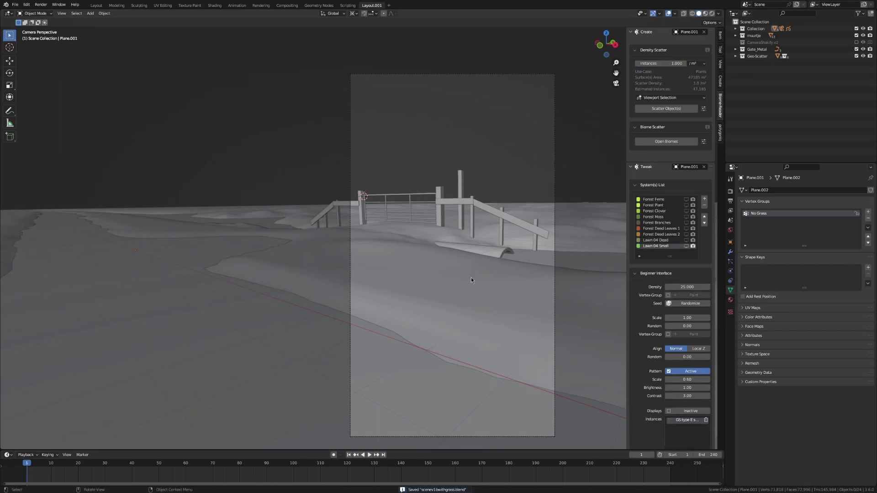
pyautogui.press('F12')
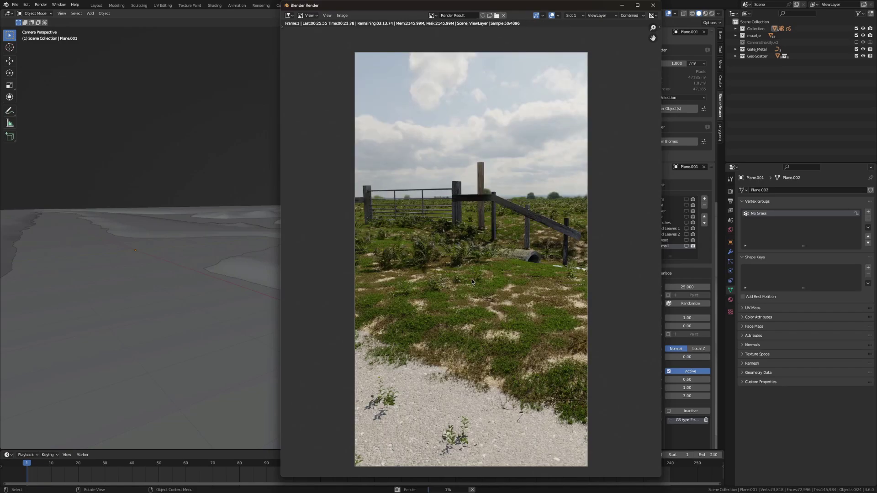
pyautogui.scroll(5, 475, 212)
pyautogui.scroll(-5, 546, 207)
pyautogui.press('Escape')
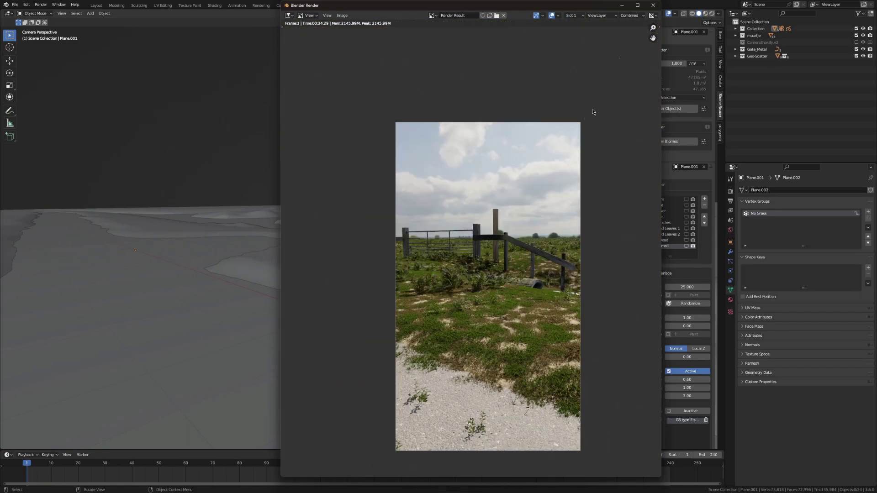
pyautogui.click(653, 5)
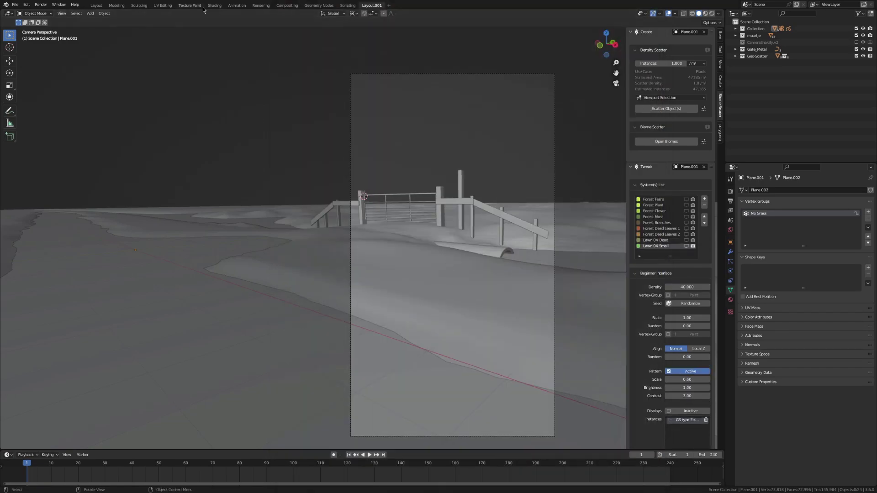
# Step: Add the Forest 01 biome, set Forest Branches density to 3, and save
pyautogui.click(672, 144)
pyautogui.click(185, 348)
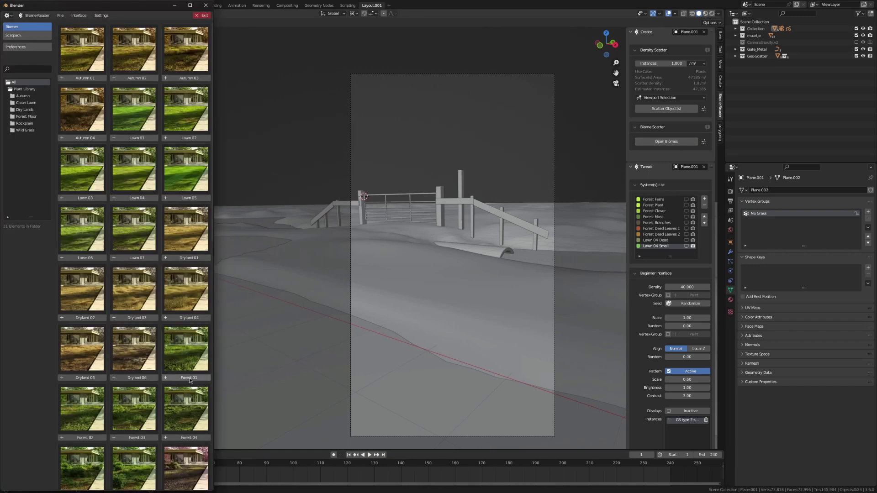
pyautogui.click(697, 287)
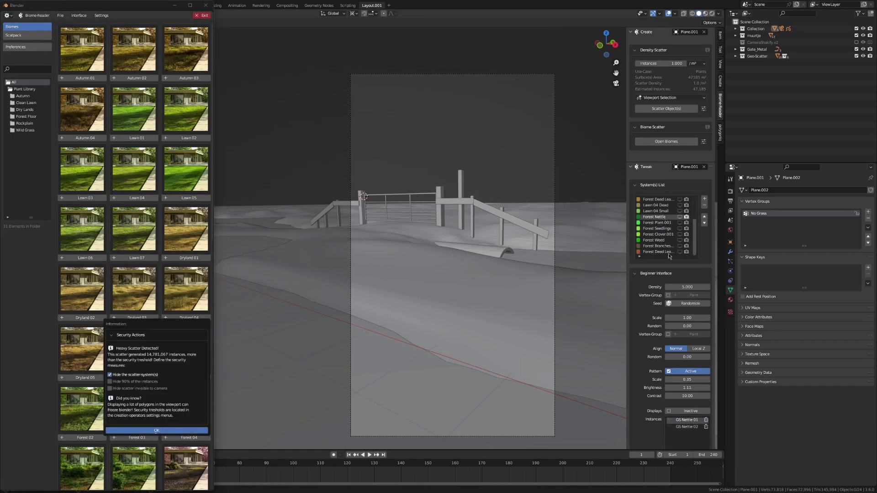
pyautogui.click(658, 246)
pyautogui.click(689, 288)
pyautogui.write('3')
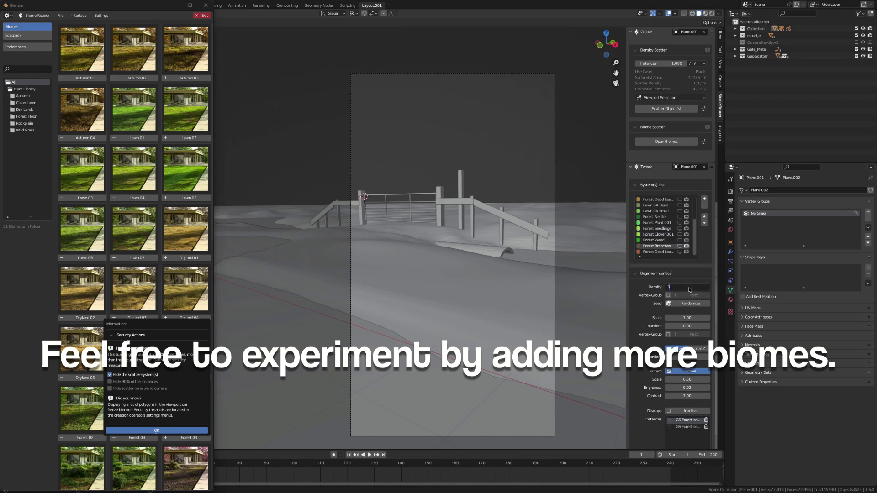
pyautogui.press('Return')
pyautogui.hotkey('ctrl', 's')
pyautogui.click(156, 430)
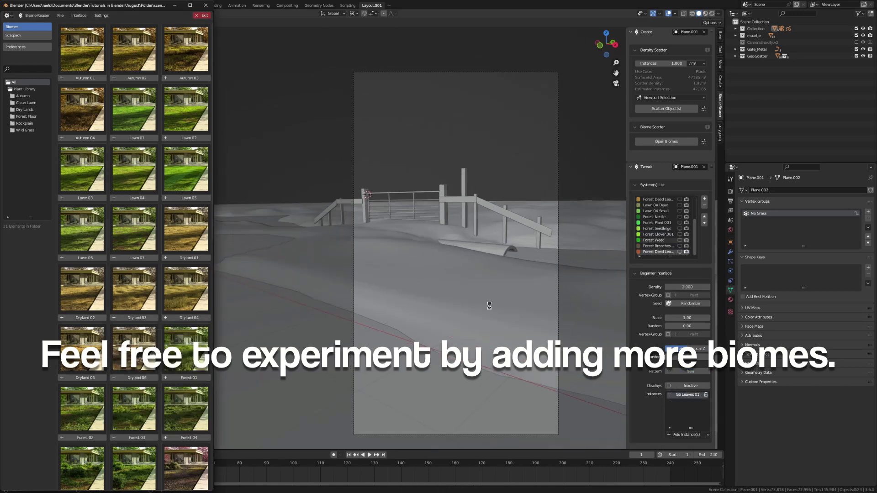
# Step: Test-render from the camera, then scatter the Lawn 01 biome onto the ground
pyautogui.click(558, 297)
pyautogui.press('F12')
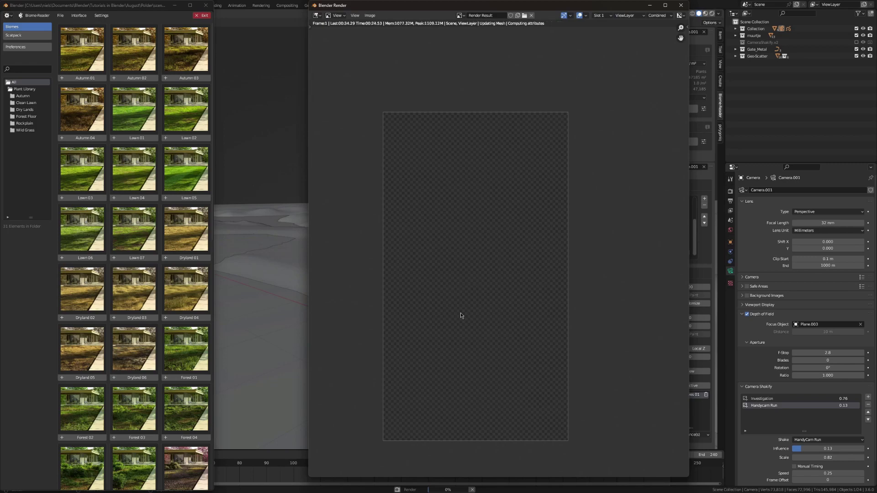
pyautogui.scroll(2, 461, 315)
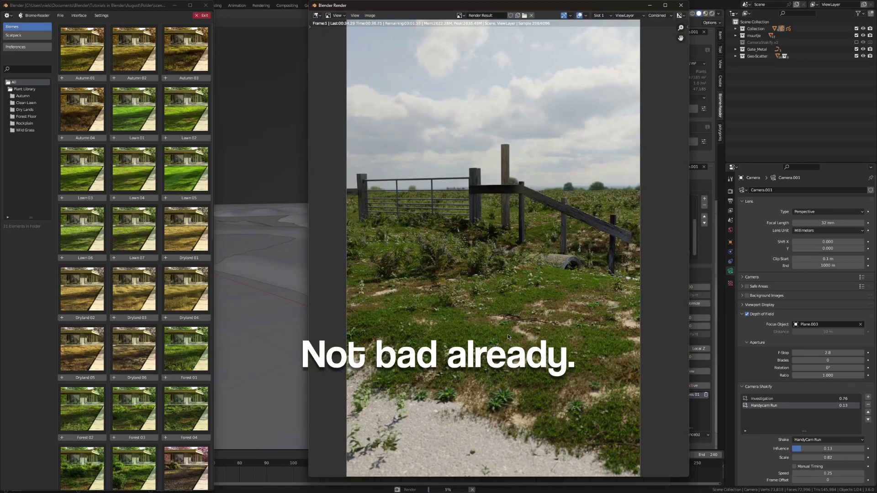
pyautogui.scroll(-1, 502, 297)
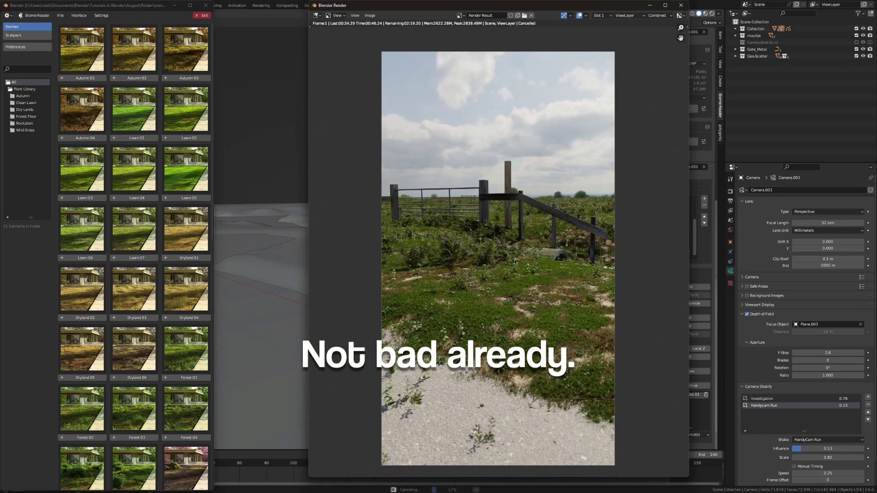
pyautogui.click(681, 5)
pyautogui.click(137, 140)
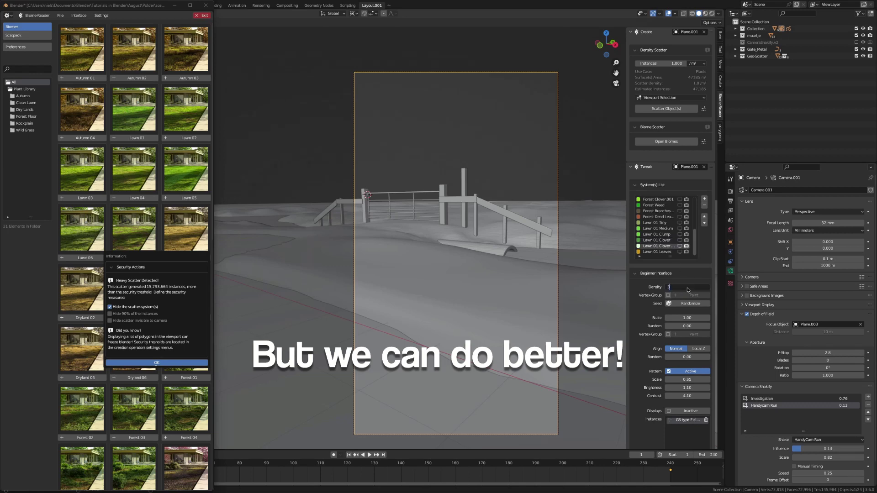
# Step: Select another scatter system and test-render the gate on the grassy field
pyautogui.click(670, 218)
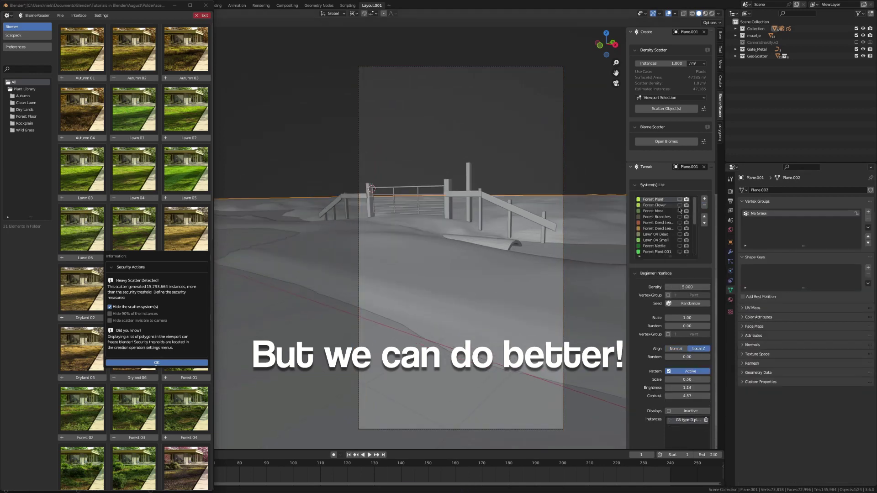
pyautogui.scroll(3, 673, 226)
pyautogui.press('F12')
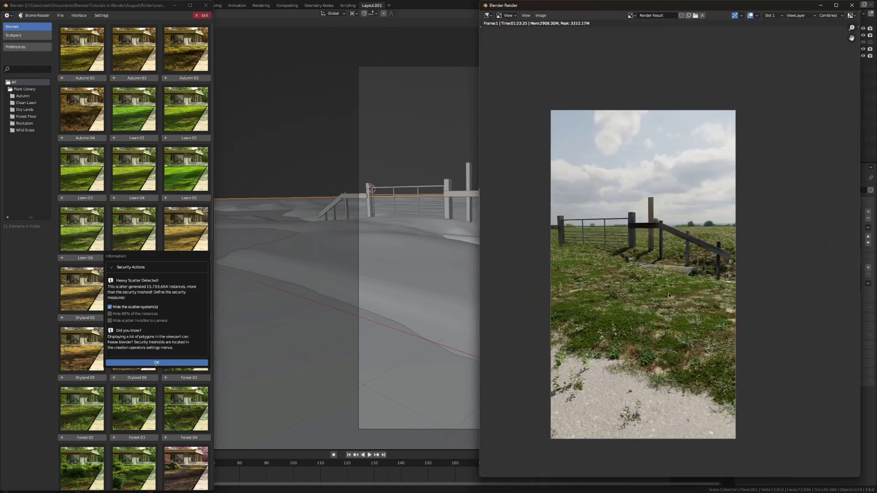
pyautogui.click(852, 5)
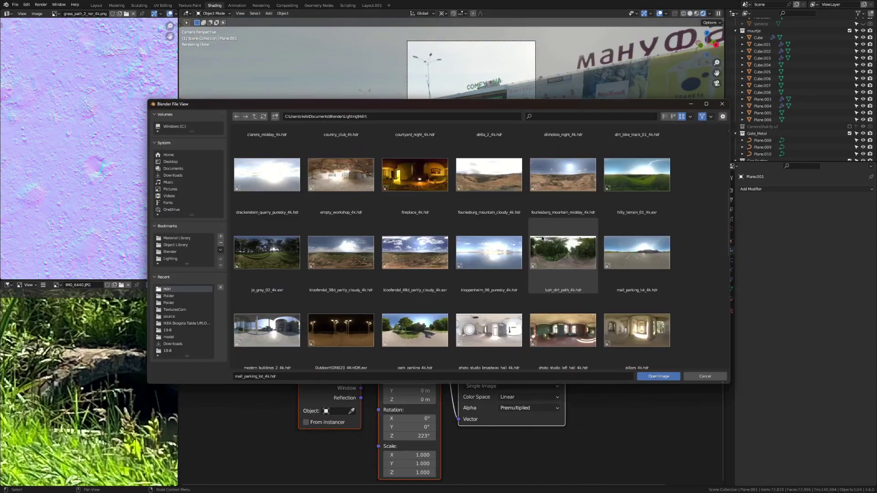
# Step: Load kloofendal_38d_partly_cloudy_4k.hdr as the world environment texture
pyautogui.scroll(-5, 690, 269)
pyautogui.scroll(-5, 691, 268)
pyautogui.scroll(5, 690, 269)
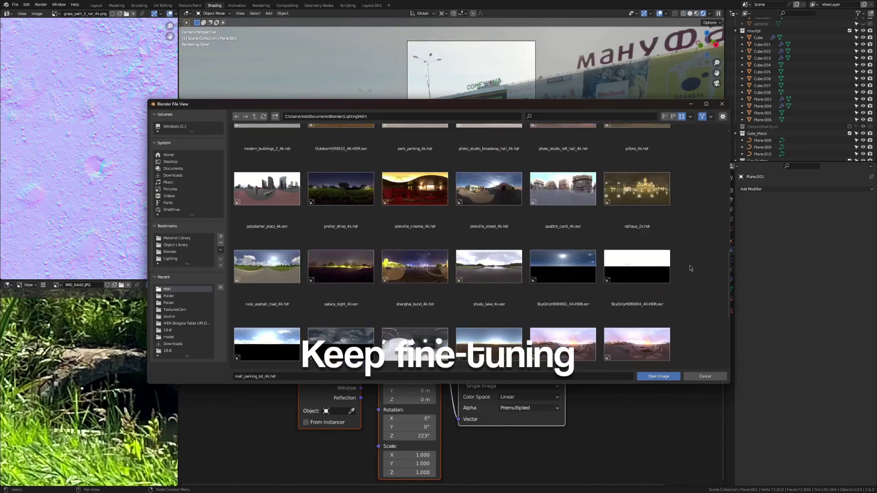
pyautogui.scroll(3, 689, 265)
pyautogui.scroll(3, 689, 266)
pyautogui.scroll(3, 689, 266)
pyautogui.doubleClick(269, 197)
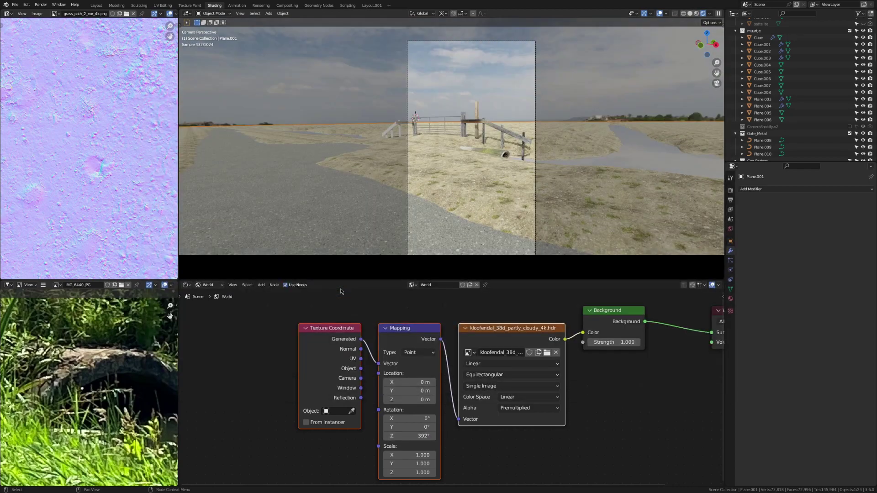
# Step: Rotate the sky to 507°, toggle wireframe back to solid, and return to Layout.001
pyautogui.moveTo(410, 436); pyautogui.dragTo(459, 436)
pyautogui.hotkey('shift', 'z')
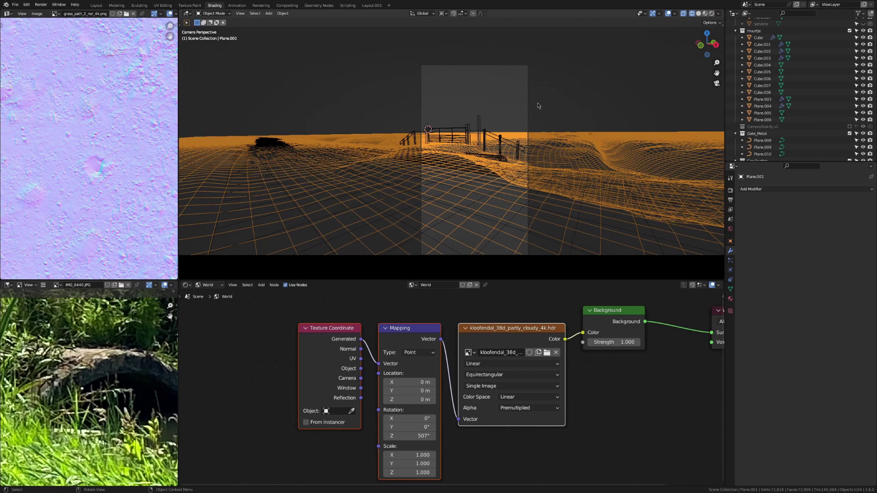
pyautogui.click(699, 13)
pyautogui.click(372, 5)
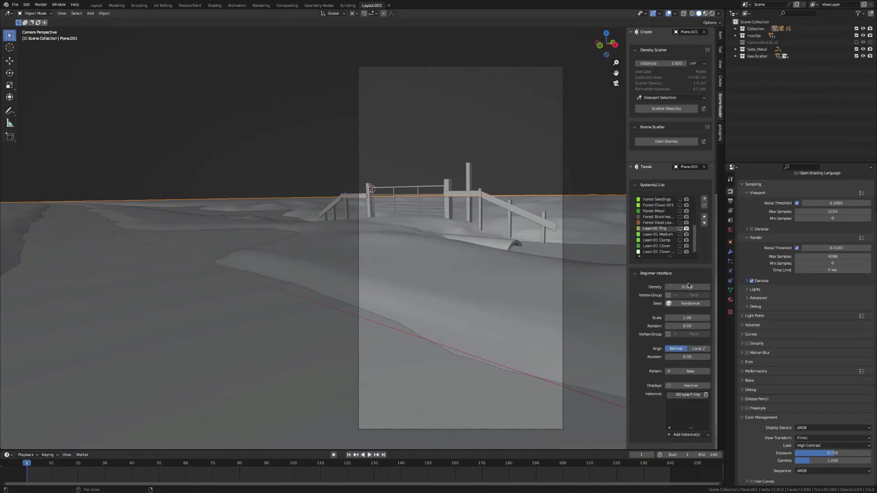
# Step: Test-render the scene, then step down the systems list to Lawn 01 Clover
pyautogui.press('F12')
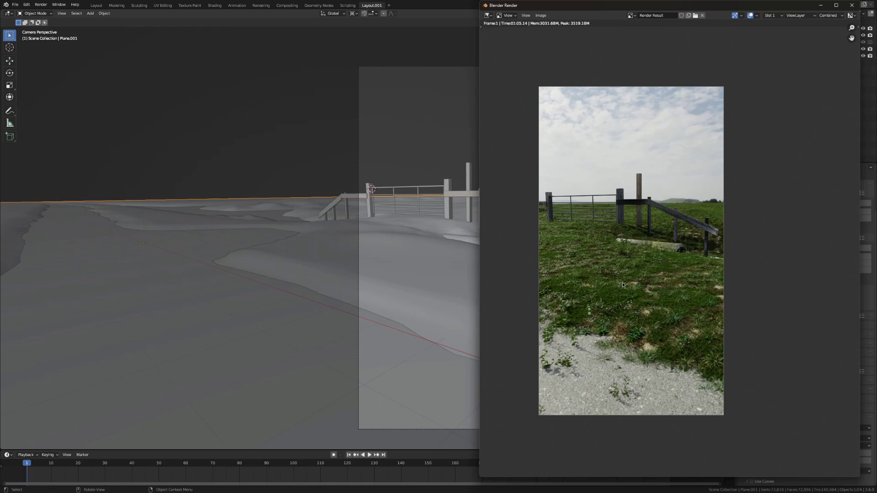
pyautogui.scroll(1, 622, 286)
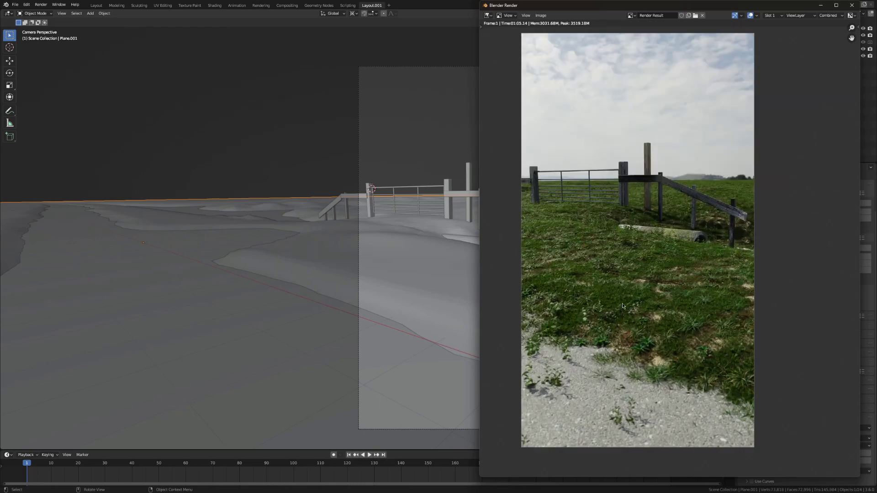
pyautogui.press('Escape')
pyautogui.press('Down')
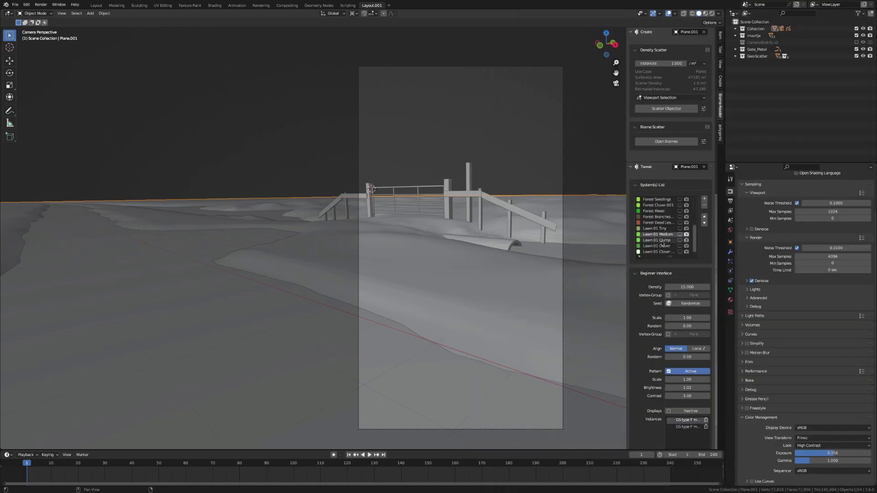
pyautogui.press('Down')
pyautogui.press('Down')
pyautogui.press('Down')
# Step: Save as scenev1bwithgrass.blend, render the final image, and switch to Compositing
pyautogui.hotkey('ctrl', 's')
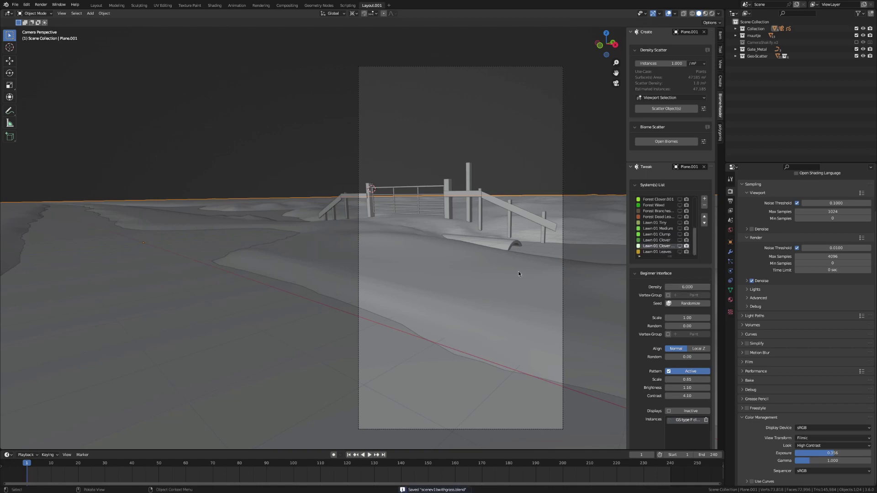
pyautogui.press('F12')
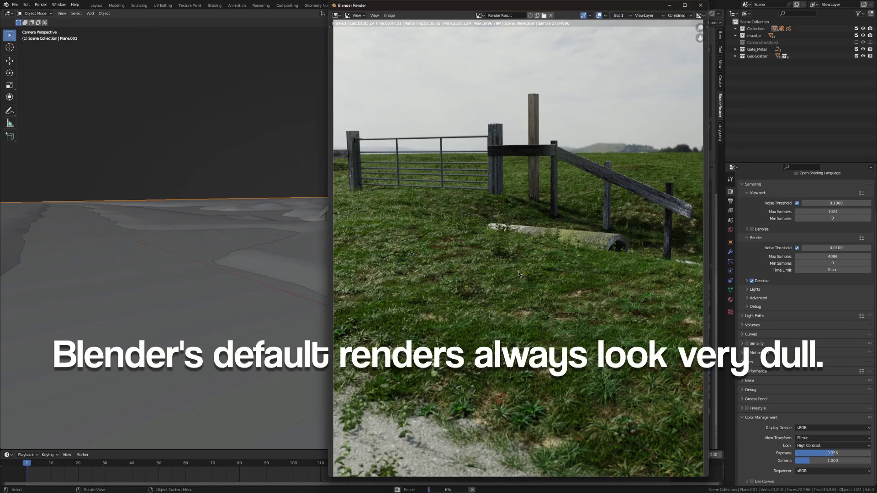
pyautogui.scroll(-1, 526, 415)
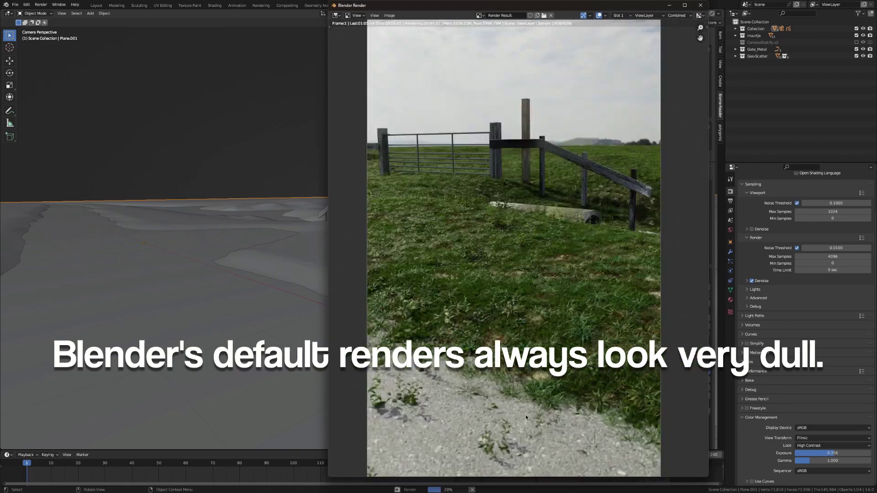
pyautogui.scroll(-1, 526, 415)
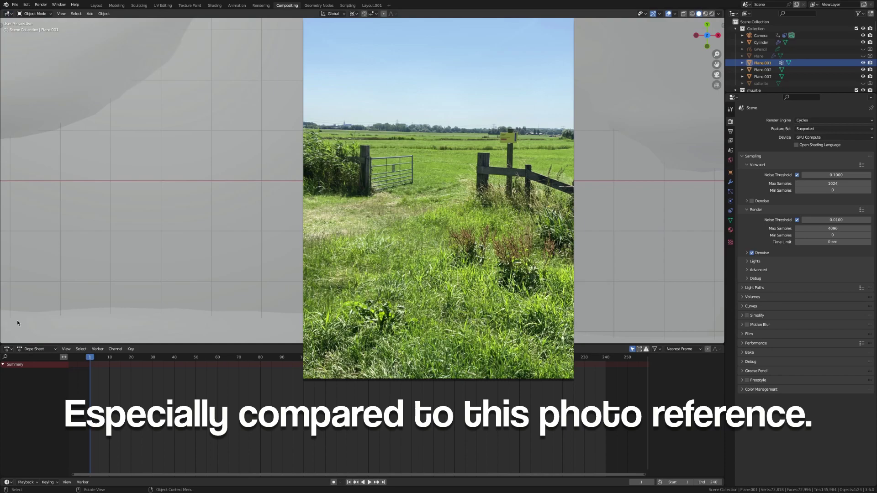
pyautogui.click(7, 349)
# Step: Add a Fog Glow Glare node and set Lens Distortion dispersion to 0.025
pyautogui.click(21, 388)
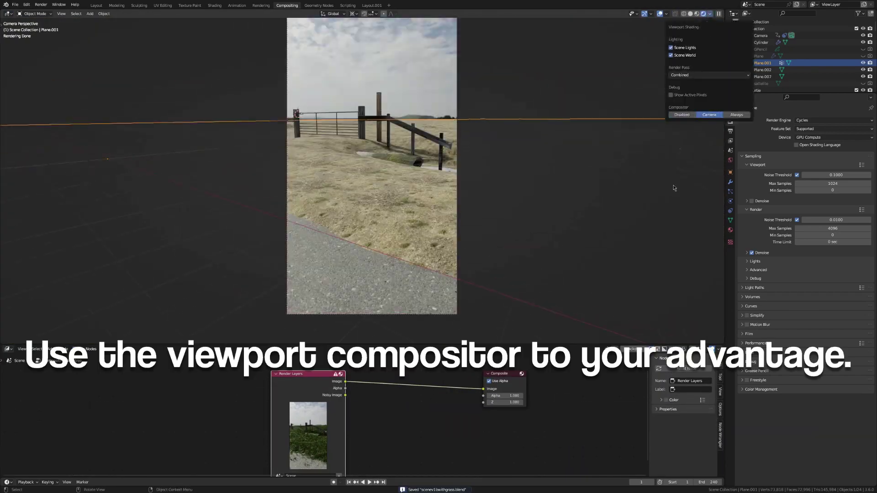
pyautogui.write('glare')
pyautogui.press('Return')
pyautogui.click(417, 379)
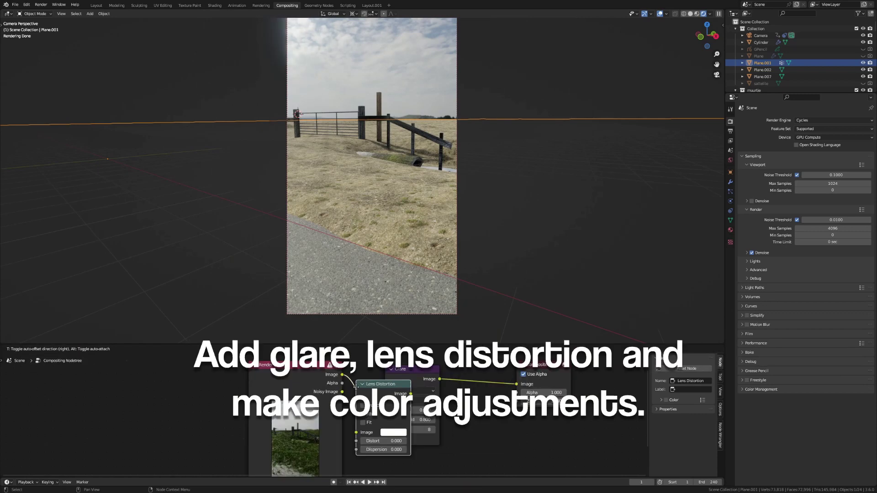
pyautogui.click(409, 455)
pyautogui.write('0.')
pyautogui.write('0256')
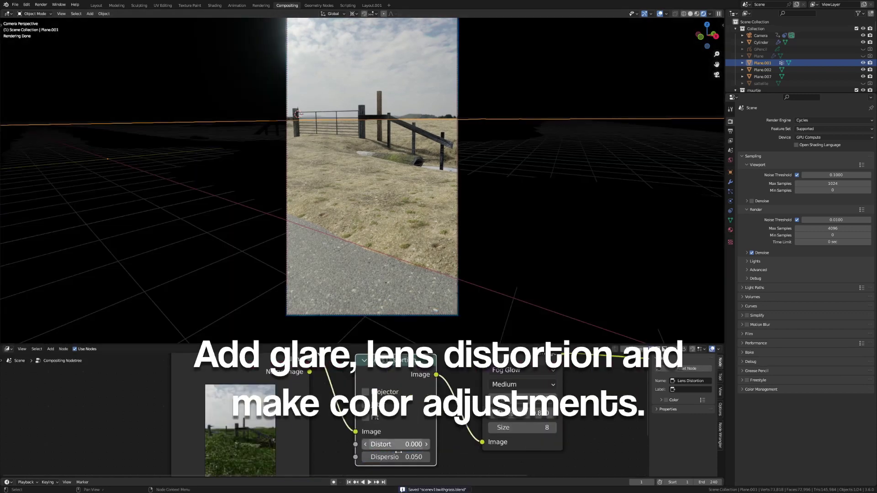
pyautogui.press('Return')
# Step: Add a Hue/Saturation/Value node with saturation 1.25, save, and render the graded image
pyautogui.hotkey('shift', 'a')
pyautogui.click(571, 380)
pyautogui.scroll(-2, 571, 411)
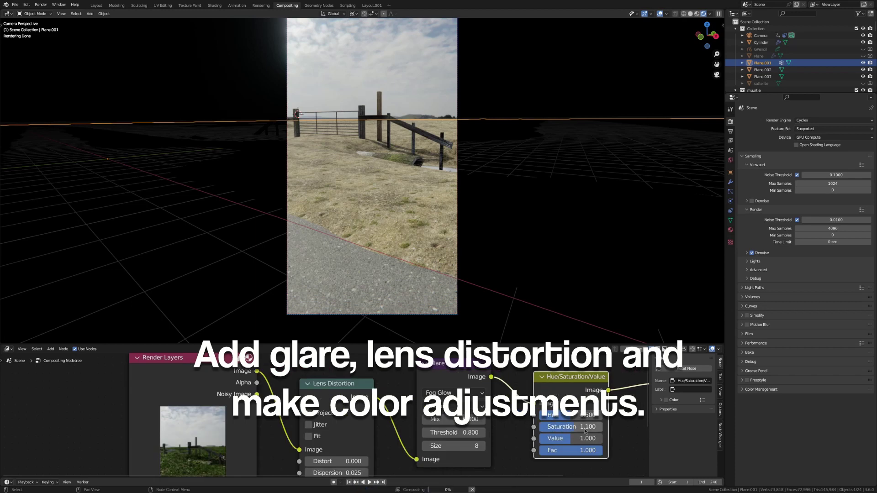
pyautogui.moveTo(571, 427); pyautogui.dragTo(586, 431)
pyautogui.hotkey('ctrl', 's')
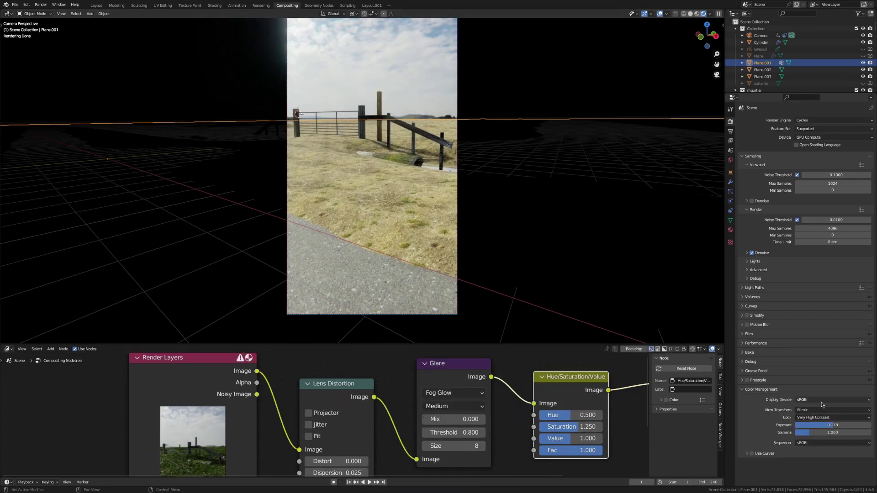
pyautogui.press('z')
pyautogui.click(432, 205)
pyautogui.press('F12')
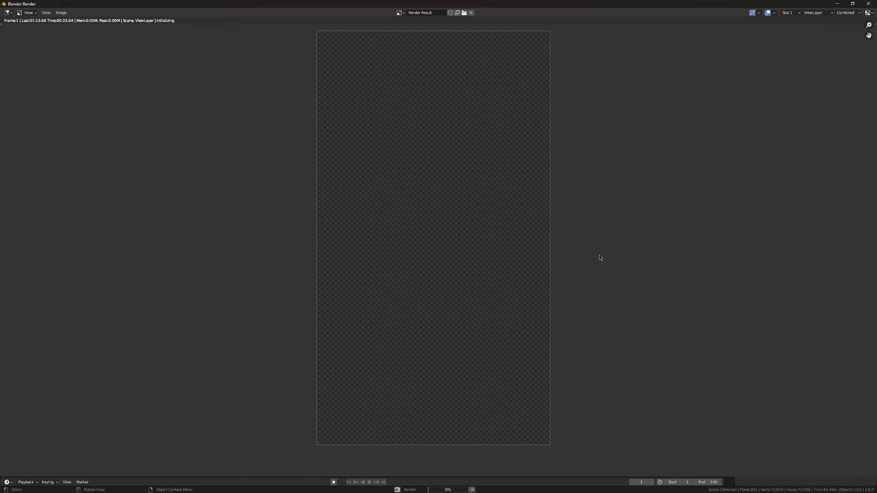
# Step: Let the composited render finish, close it, and save as scenev1withgrass.blend
pyautogui.scroll(1, 438, 248)
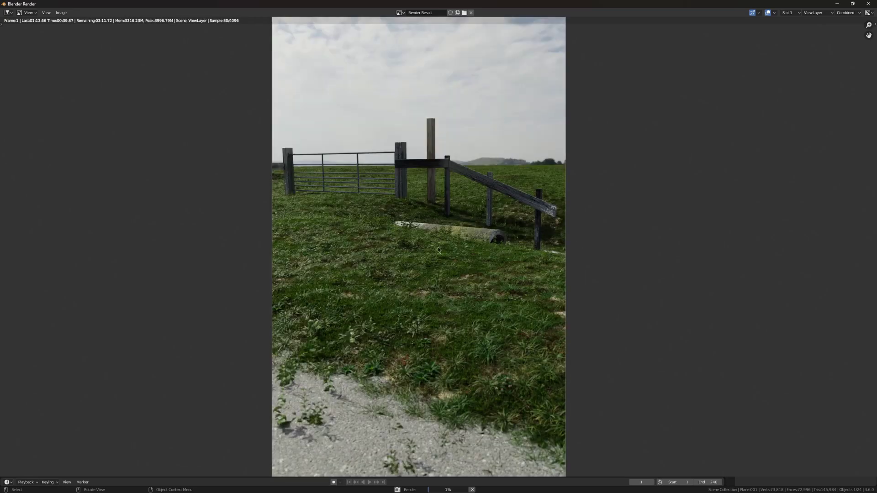
pyautogui.scroll(-1, 481, 284)
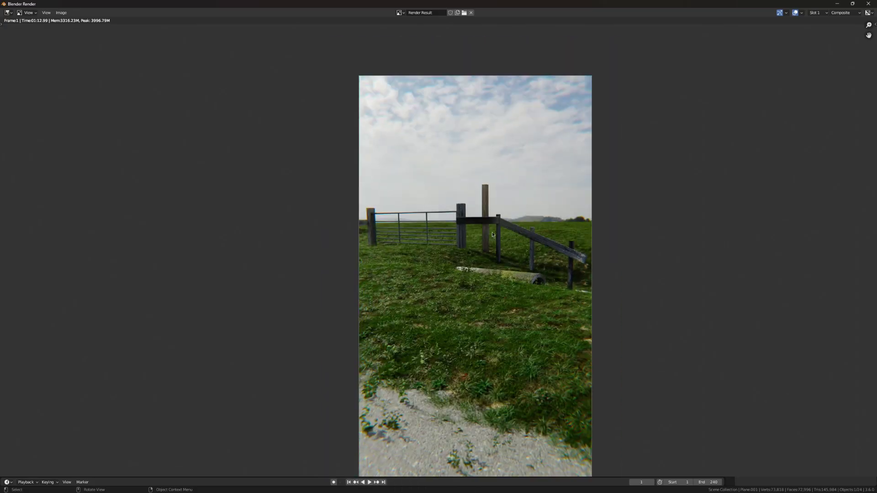
pyautogui.click(868, 3)
pyautogui.hotkey('ctrl', 's')
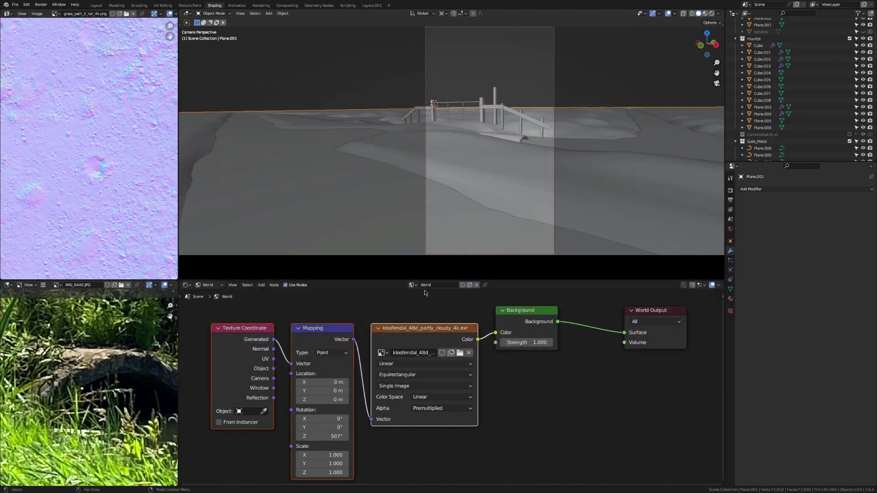
# Step: Rotate the kloofendal_48d_partly_cloudy_4k sky to -145° in the Mapping node
pyautogui.click(322, 436)
pyautogui.write('-145')
pyautogui.press('Return')
pyautogui.scroll(-1, 500, 159)
# Step: Return to Layout.001, select the Lawn 01 Medium and Lawn 01 Clump systems, and save
pyautogui.click(371, 5)
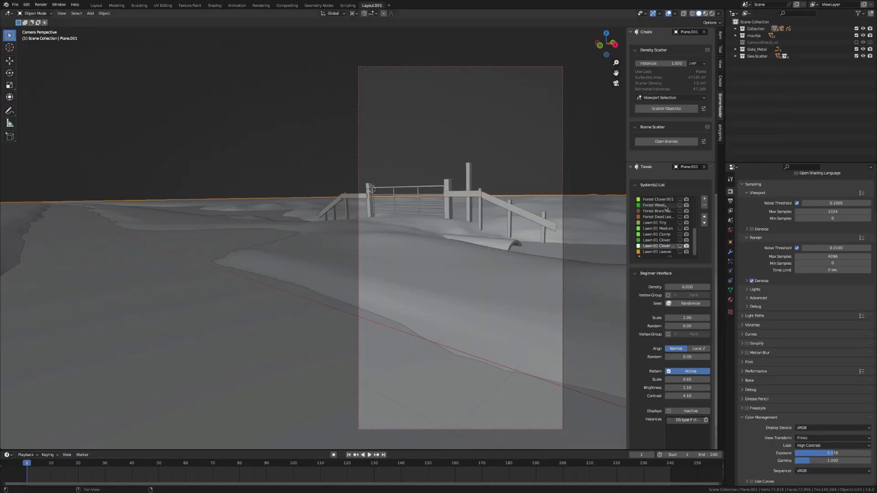
pyautogui.click(664, 235)
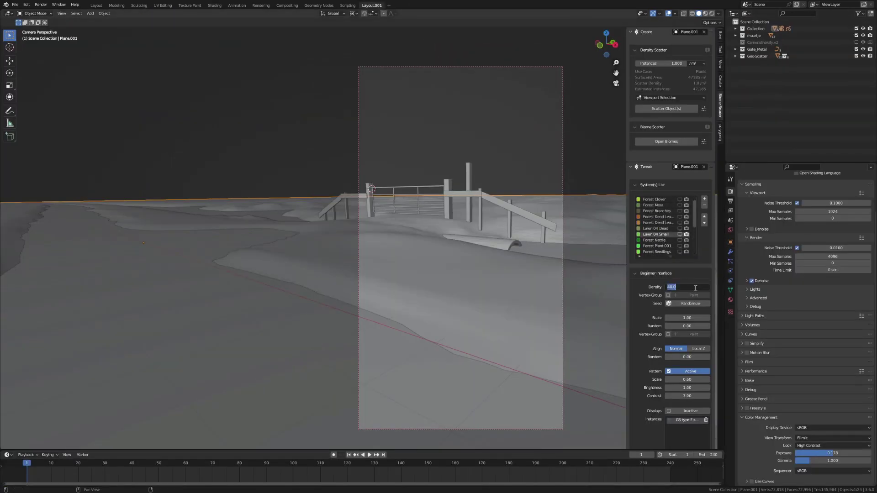
pyautogui.scroll(-4, 667, 235)
pyautogui.click(658, 229)
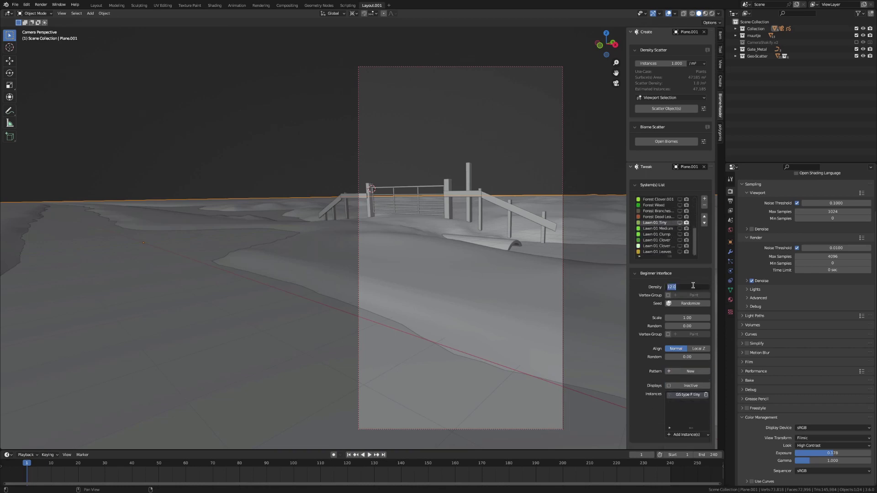
pyautogui.click(656, 235)
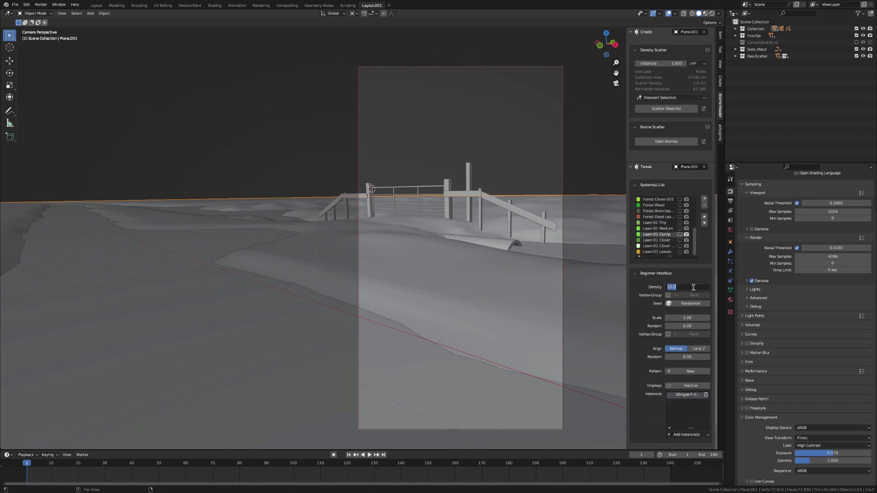
pyautogui.hotkey('ctrl', 's')
# Step: Render the gate and grassy field, then save the file as scenev1bwithgrass.blend
pyautogui.press('F12')
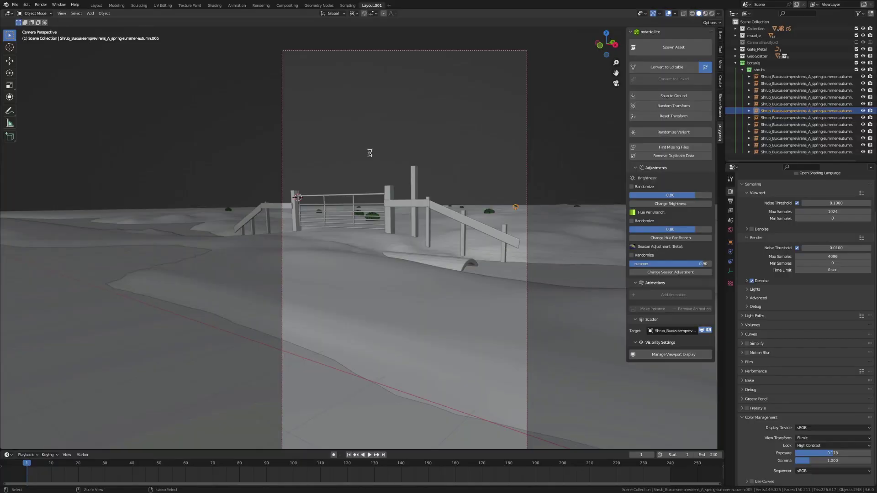
pyautogui.hotkey('ctrl', 's')
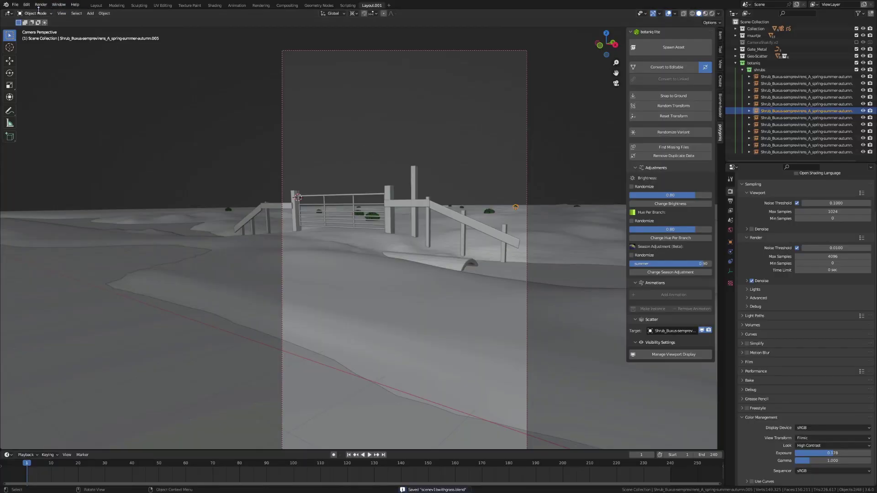
# Step: Import Greenleaf_Treeline_009.png as an image plane for the tree-line backdrop
pyautogui.click(15, 5)
pyautogui.moveTo(28, 96)
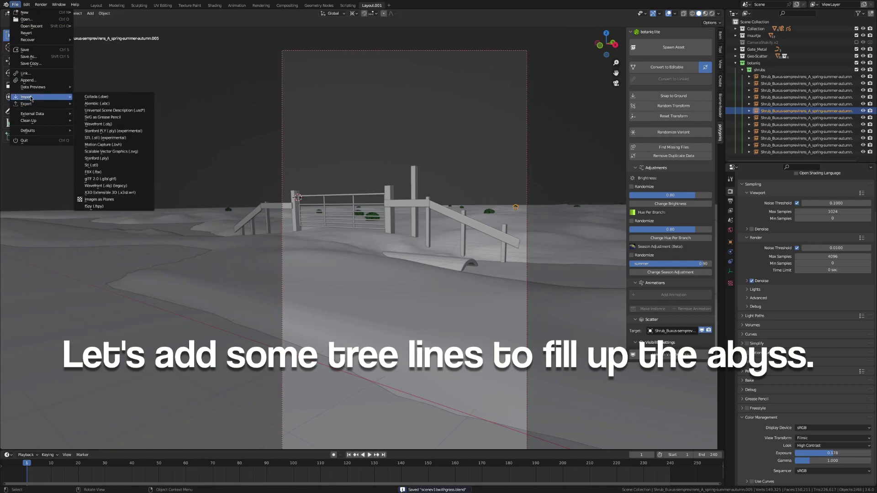
pyautogui.click(99, 199)
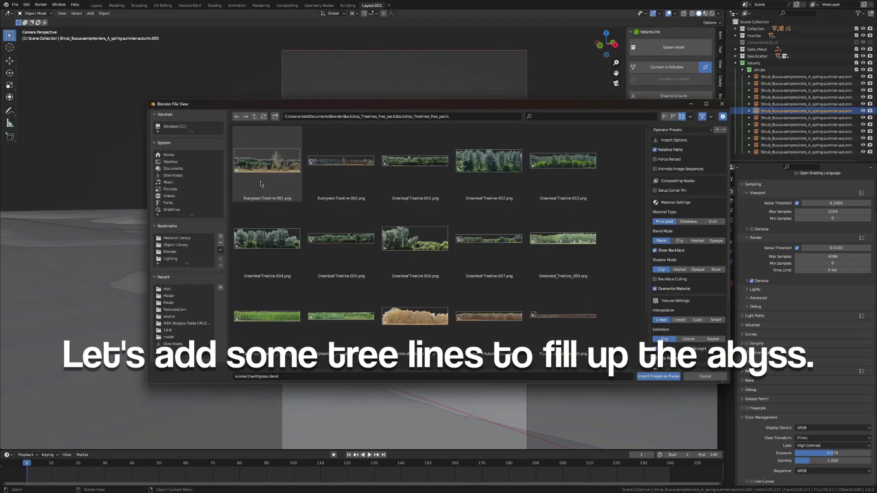
pyautogui.scroll(-2, 347, 179)
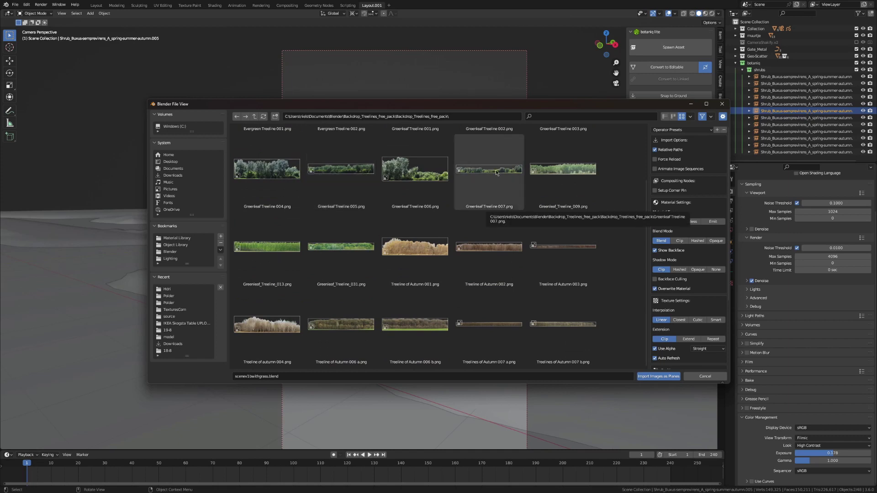
pyautogui.doubleClick(571, 169)
# Step: From top view, duplicate the treeline plane twice and place the copies behind the fence
pyautogui.press('KP_7')
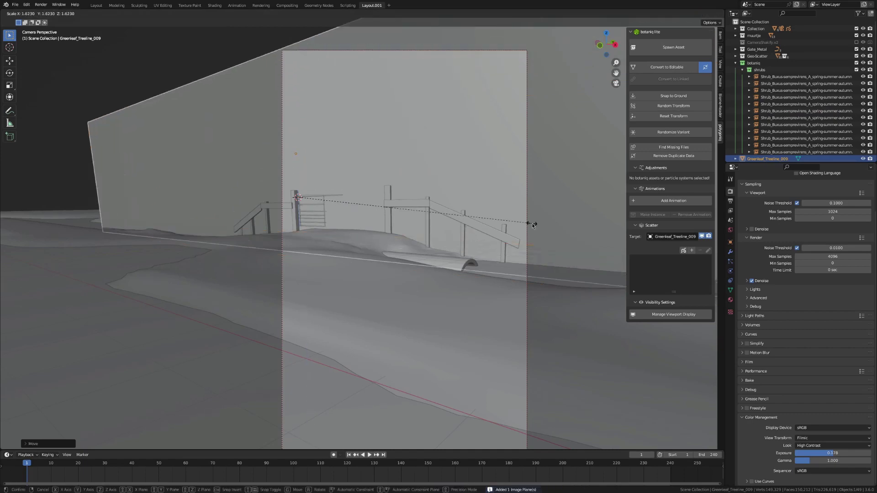
pyautogui.hotkey('shift', 'd')
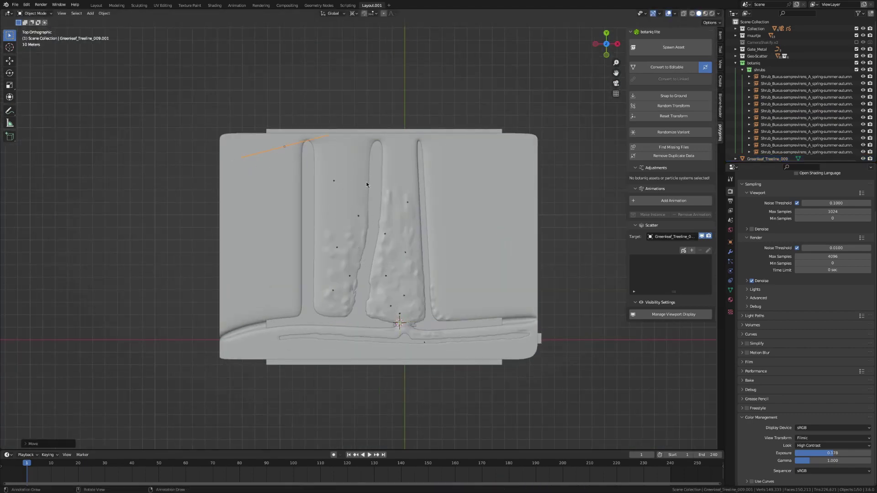
pyautogui.click(281, 163)
pyautogui.press('KP_0')
pyautogui.hotkey('shift', 'd')
pyautogui.click(226, 208)
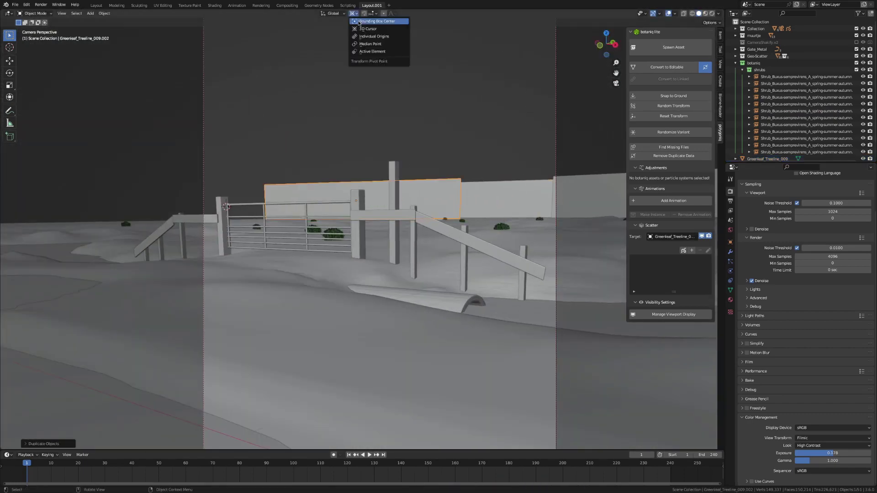
# Step: Rotate the second treeline copy around Z and recheck the framing through the camera
pyautogui.press('r')
pyautogui.press('z')
pyautogui.click(274, 206)
pyautogui.moveTo(275, 206)
pyautogui.mouseDown(button='middle')
pyautogui.moveTo(409, 269)
pyautogui.moveTo(479, 119)
pyautogui.mouseUp(button='middle')
pyautogui.press('KP_0')
# Step: Add one more treeline copy slid along Y beside the others, then enter the Shading workspace
pyautogui.hotkey('shift', 'd')
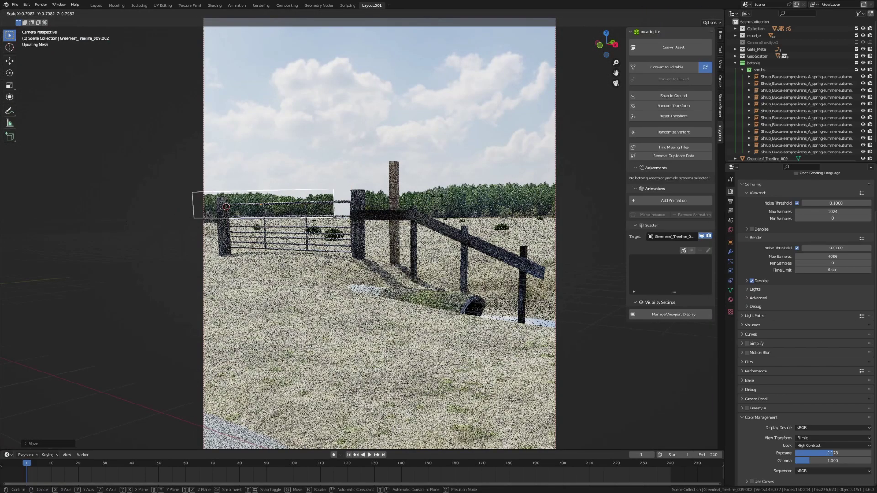
pyautogui.press('z')
pyautogui.press('y')
pyautogui.click(426, 198)
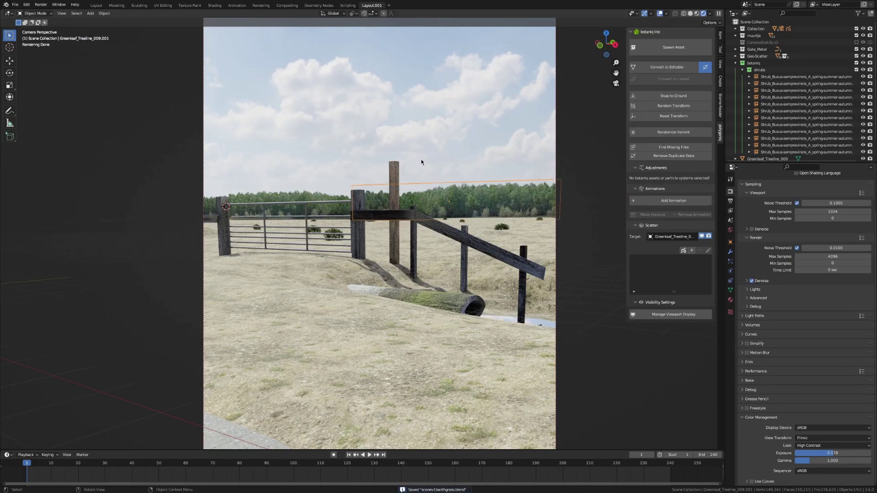
pyautogui.click(215, 6)
pyautogui.click(208, 285)
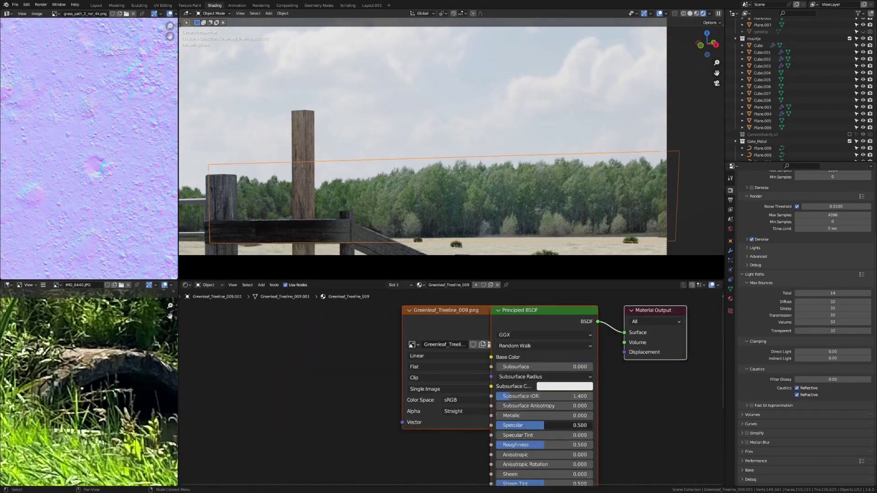
# Step: Save, then try a Y-axis treeline duplicate, cancel and undo it, and return to camera view
pyautogui.hotkey('ctrl', 's')
pyautogui.moveTo(498, 121)
pyautogui.mouseDown(button='middle')
pyautogui.moveTo(462, 132)
pyautogui.moveTo(439, 110)
pyautogui.mouseUp(button='middle')
pyautogui.hotkey('shift', 'd')
pyautogui.press('y')
pyautogui.press('Escape')
pyautogui.hotkey('ctrl', 'z')
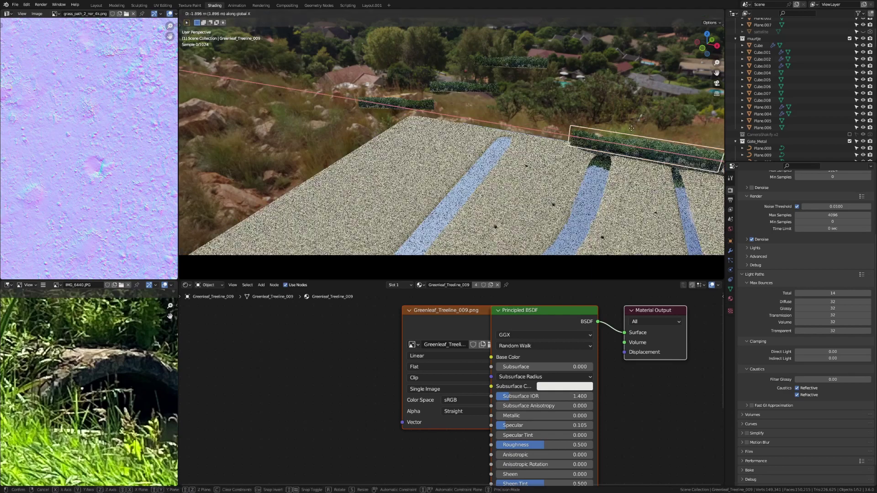
pyautogui.press('KP_0')
# Step: Frame all, try a Z-rotated treeline duplicate, undo it, and save the file
pyautogui.press('Home')
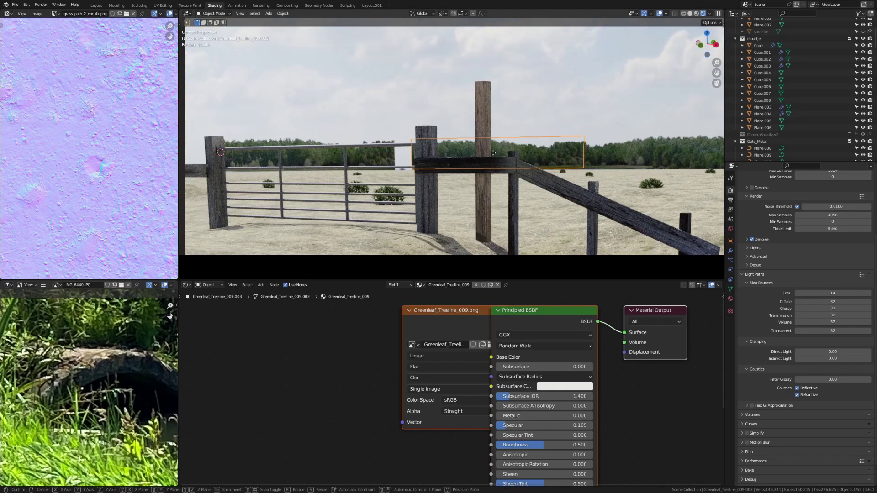
pyautogui.hotkey('shift', 'd')
pyautogui.press('r')
pyautogui.press('z')
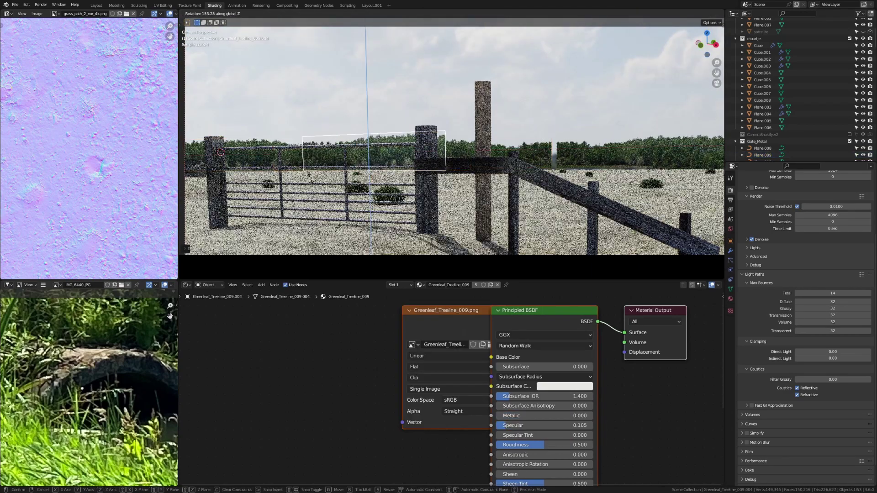
pyautogui.press('Escape')
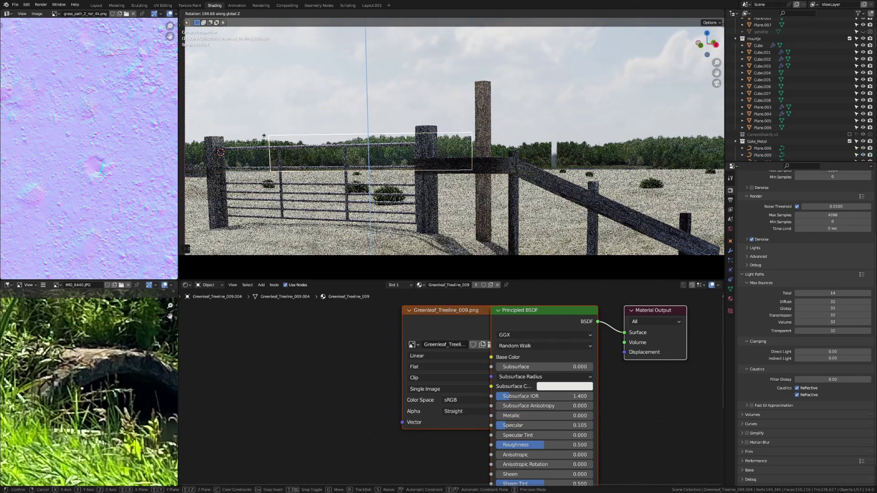
pyautogui.hotkey('ctrl', 'z')
pyautogui.hotkey('ctrl', 's')
# Step: Switch the viewport to solid shading and select the camera
pyautogui.scroll(-5, 567, 118)
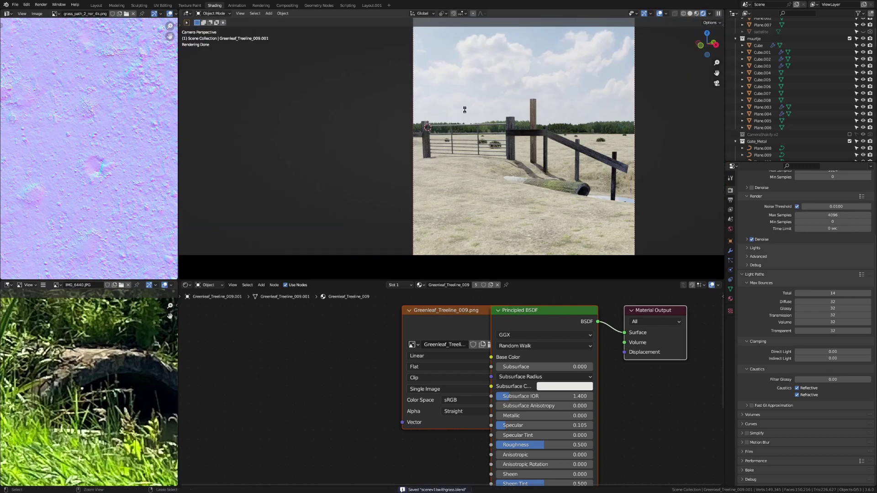
pyautogui.scroll(-6, 463, 108)
pyautogui.scroll(8, 503, 107)
pyautogui.scroll(-3, 473, 111)
pyautogui.press('z')
pyautogui.scroll(-2, 532, 160)
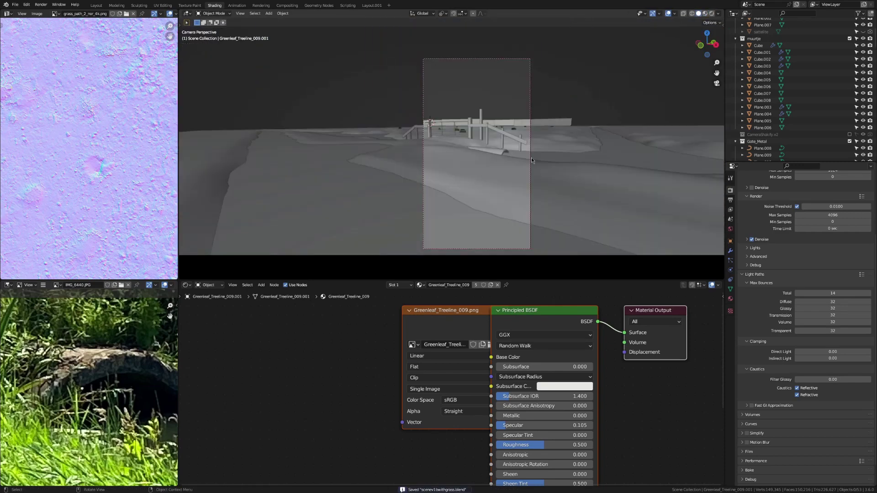
pyautogui.click(530, 157)
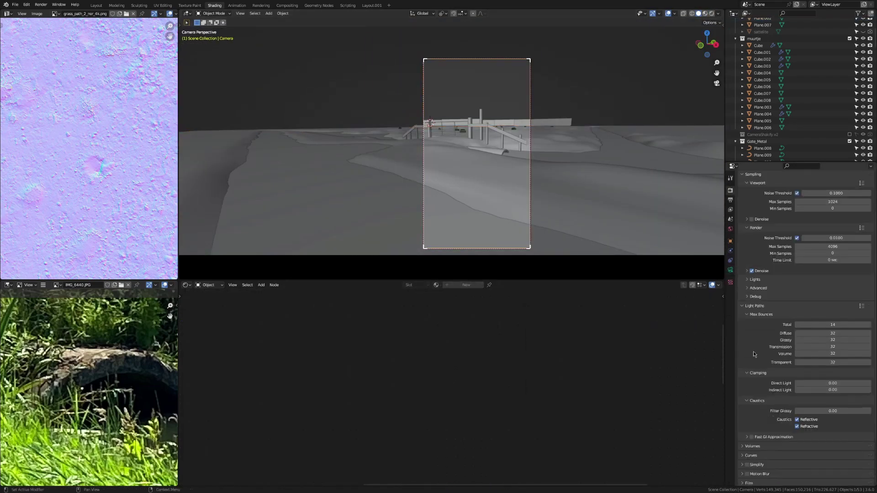
# Step: Render the scene, save the result as a PNG image, and close the render window
pyautogui.press('F12')
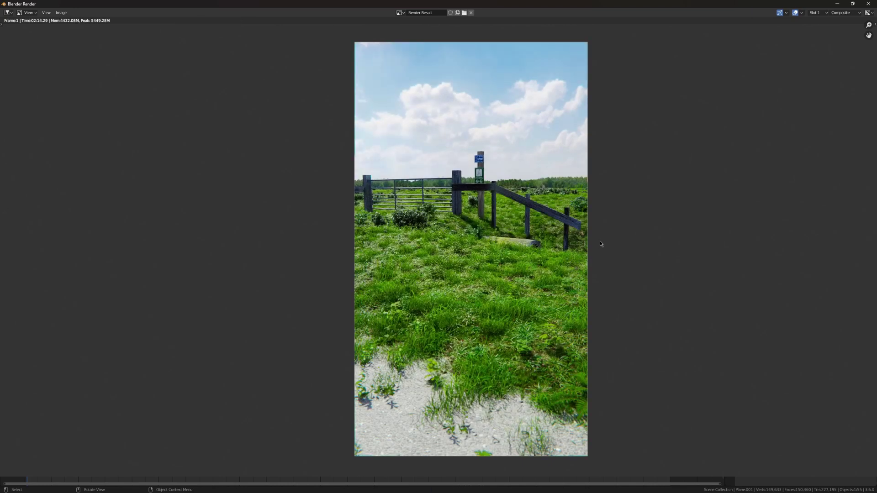
pyautogui.click(61, 12)
pyautogui.click(82, 92)
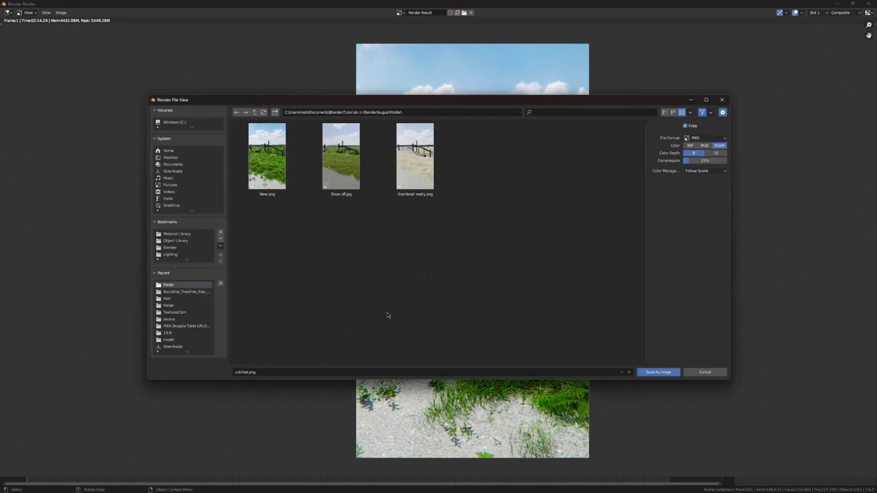
pyautogui.click(288, 374)
pyautogui.press('Return')
pyautogui.press('Escape')
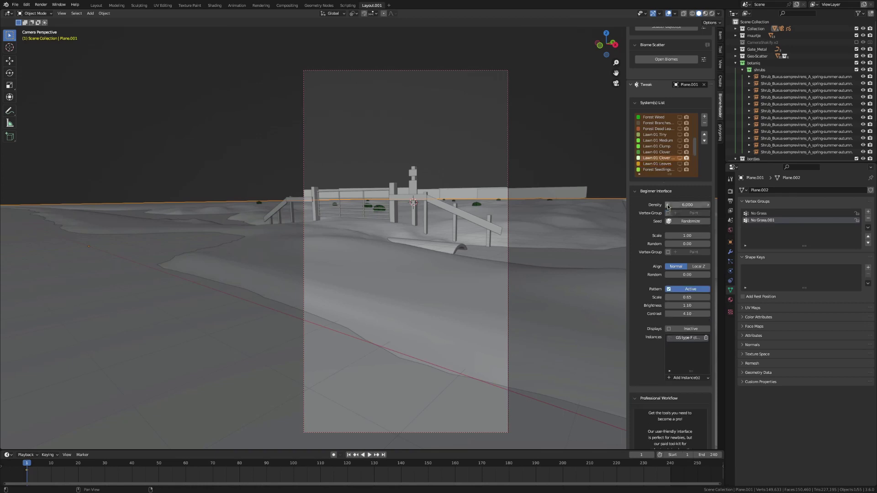
# Step: Select the Lawn 01 Tiny scatter system and scroll up through its panel
pyautogui.click(657, 134)
pyautogui.keyDown('ctrl'); pyautogui.scroll(1, 666, 137); pyautogui.keyUp('ctrl')
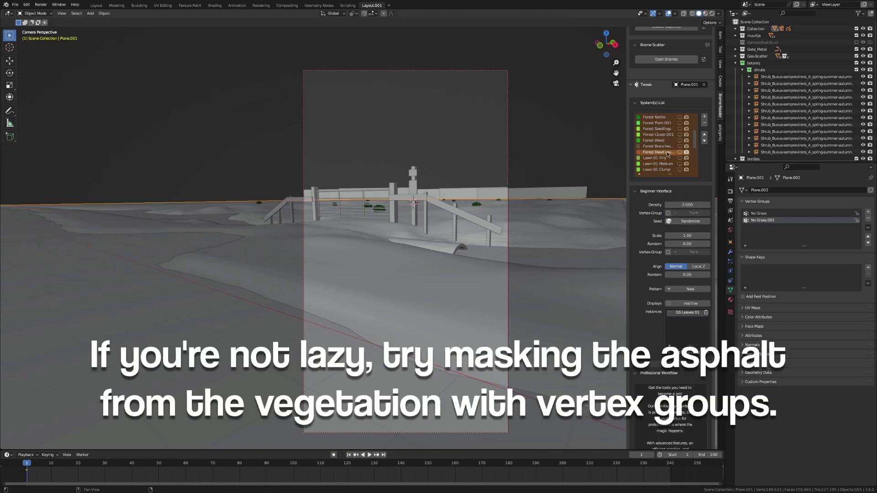
pyautogui.keyDown('ctrl'); pyautogui.scroll(1, 666, 135); pyautogui.keyUp('ctrl')
pyautogui.keyDown('ctrl'); pyautogui.scroll(1, 666, 135); pyautogui.keyUp('ctrl')
pyautogui.keyDown('ctrl'); pyautogui.scroll(1, 666, 135); pyautogui.keyUp('ctrl')
pyautogui.keyDown('ctrl'); pyautogui.scroll(2, 666, 135); pyautogui.keyUp('ctrl')
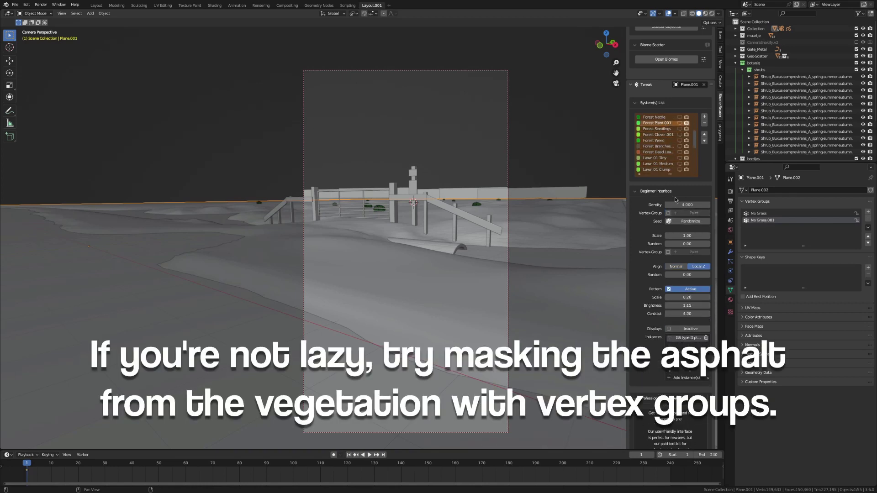
pyautogui.keyDown('ctrl'); pyautogui.scroll(1, 666, 135); pyautogui.keyUp('ctrl')
pyautogui.keyDown('ctrl'); pyautogui.scroll(2, 666, 135); pyautogui.keyUp('ctrl')
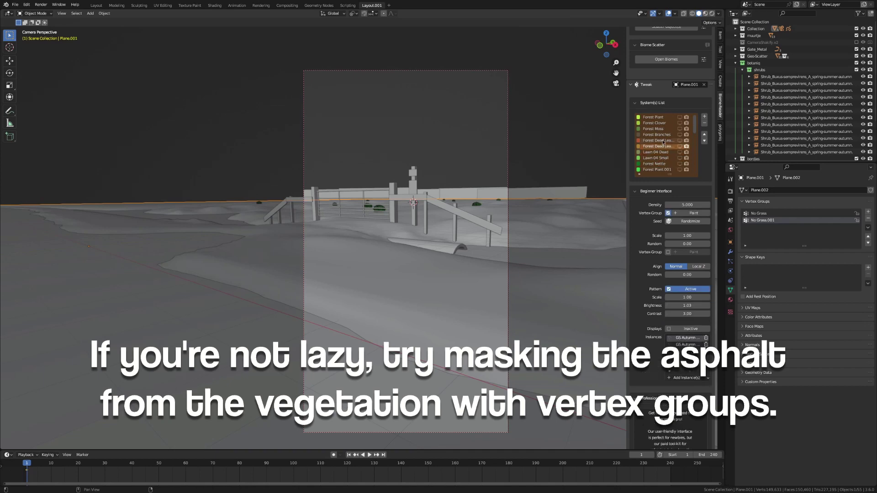
pyautogui.keyDown('ctrl'); pyautogui.scroll(2, 667, 137); pyautogui.keyUp('ctrl')
pyautogui.keyDown('ctrl'); pyautogui.scroll(3, 667, 117); pyautogui.keyUp('ctrl')
pyautogui.keyDown('ctrl'); pyautogui.scroll(2, 667, 117); pyautogui.keyUp('ctrl')
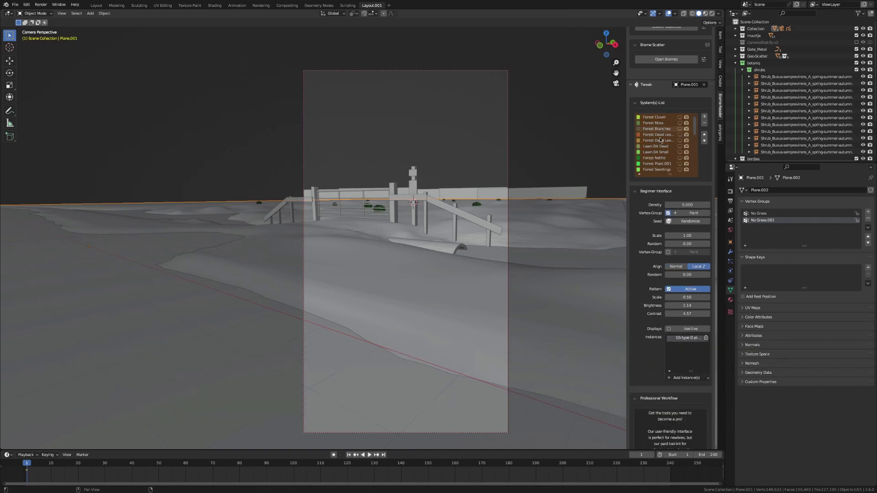
pyautogui.keyDown('ctrl'); pyautogui.scroll(1, 667, 117); pyautogui.keyUp('ctrl')
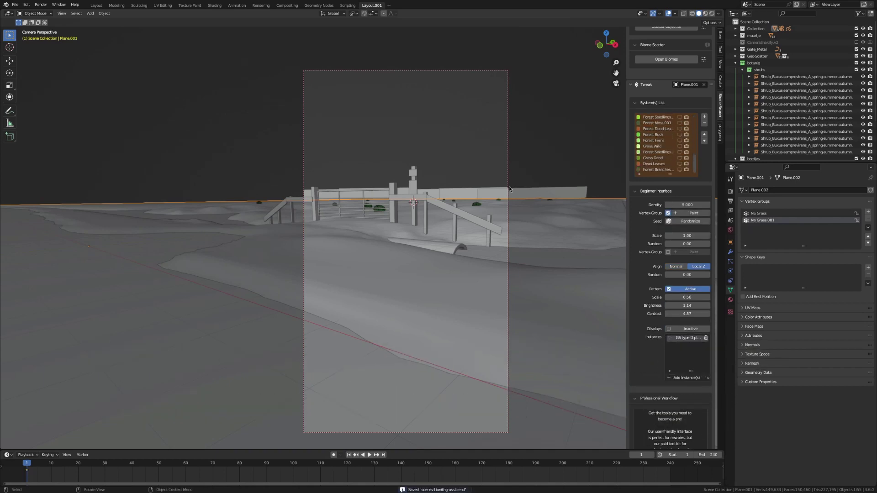
# Step: Set Render Max Samples to 1024, save, and confirm the minimum samples field
pyautogui.click(730, 191)
pyautogui.click(838, 298)
pyautogui.write('1024')
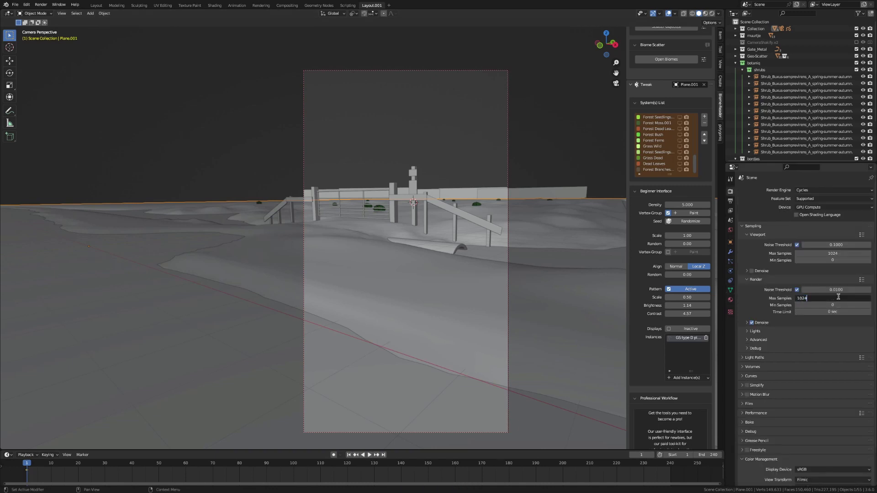
pyautogui.press('Return')
pyautogui.hotkey('ctrl', 's')
pyautogui.click(838, 305)
pyautogui.press('Return')
# Step: Re-render the scene at 1024 samples for grading through the Hue Correct node
pyautogui.press('F12')
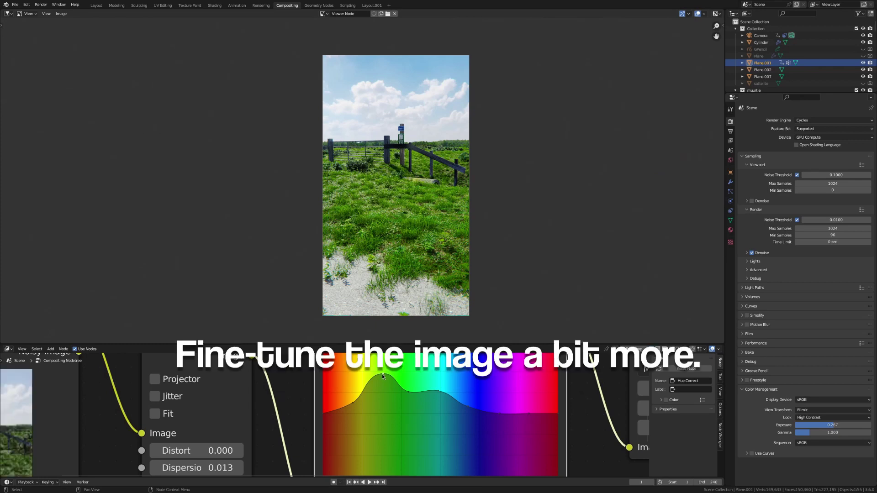
# Step: Lower the Hue Correct green hue peak, then reshape the saturation curve over green and blue hues
pyautogui.moveTo(383, 374); pyautogui.dragTo(383, 377)
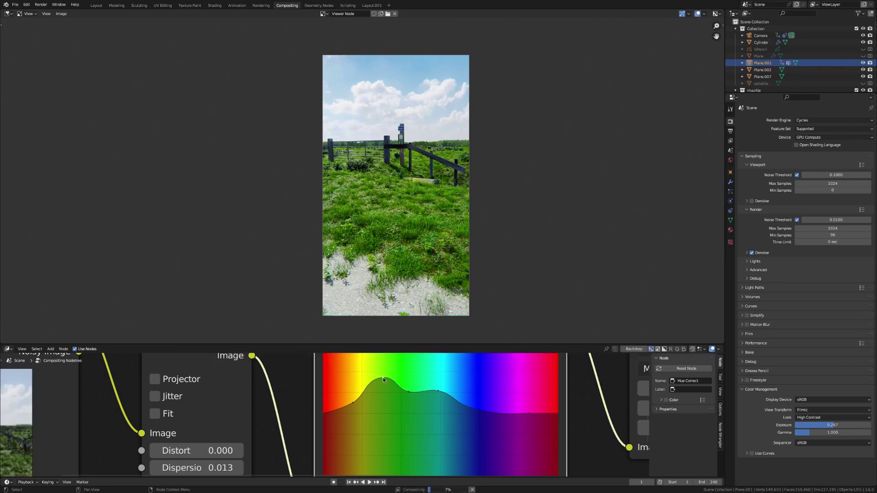
pyautogui.scroll(-2, 383, 379)
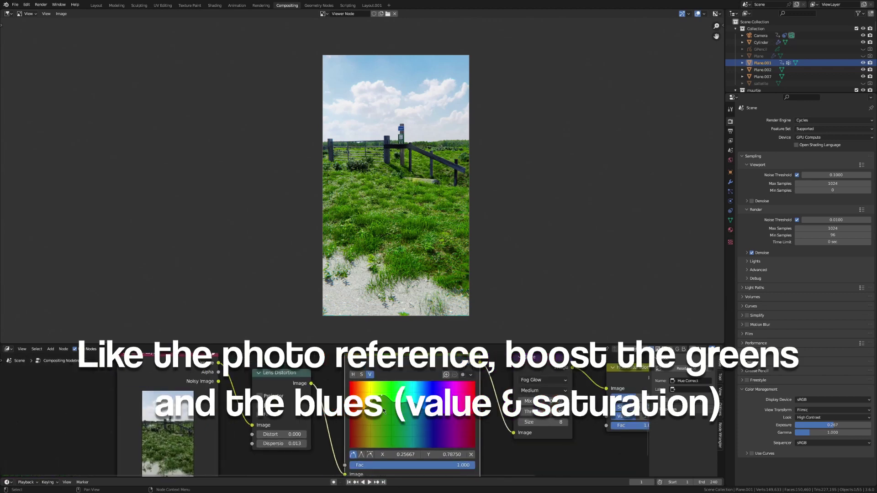
pyautogui.click(350, 370)
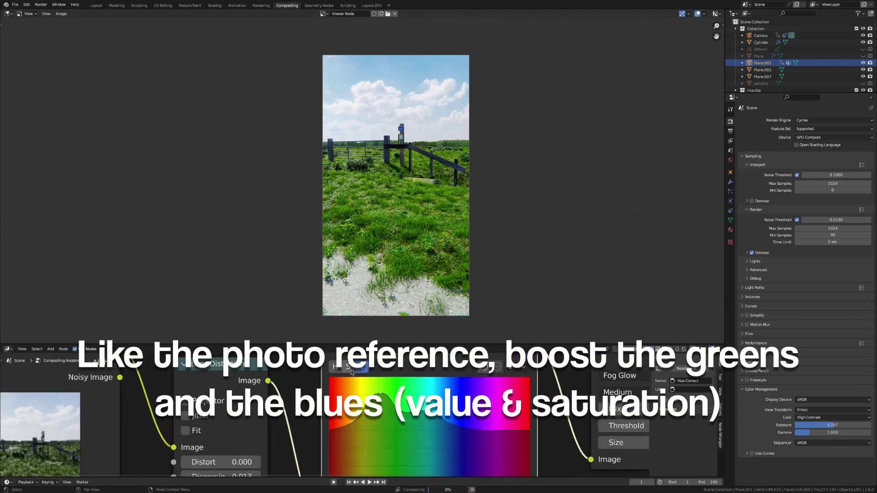
pyautogui.moveTo(381, 394); pyautogui.dragTo(381, 410)
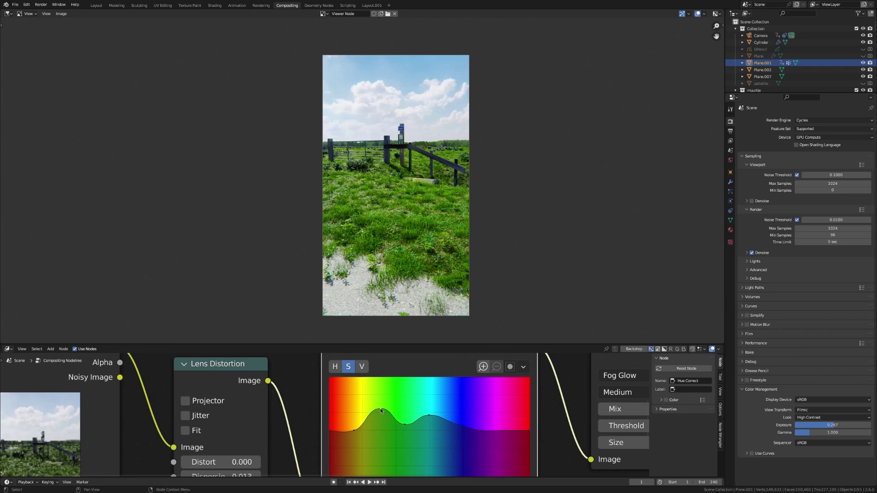
pyautogui.moveTo(429, 415); pyautogui.dragTo(423, 414)
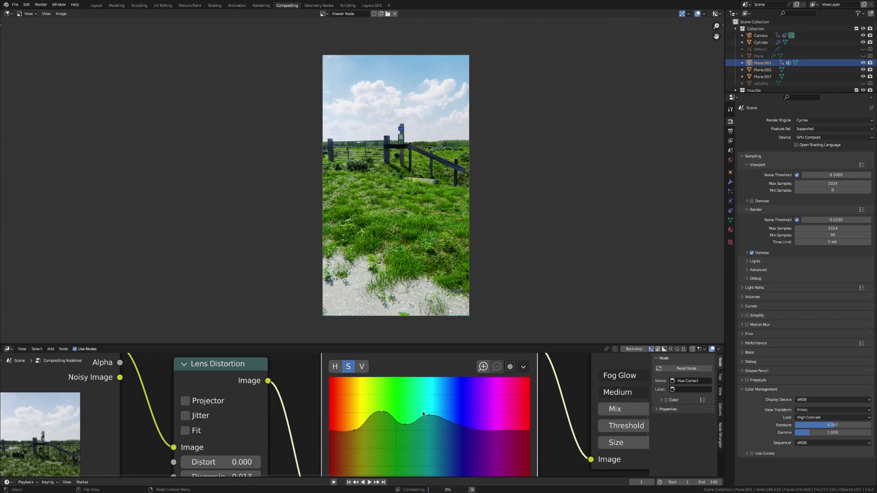